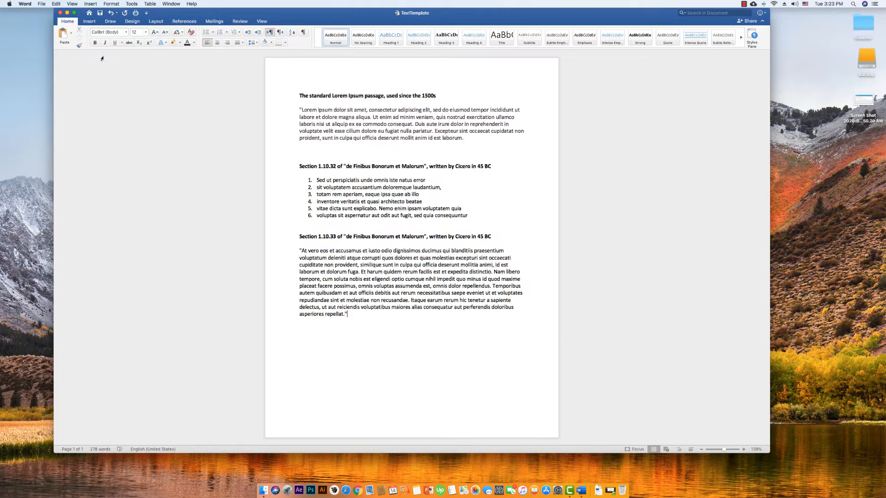
# - Insert a page break before the Section 1.10.33 heading and remove the blank lines above that heading on the new page
pyautogui.click(90, 22)
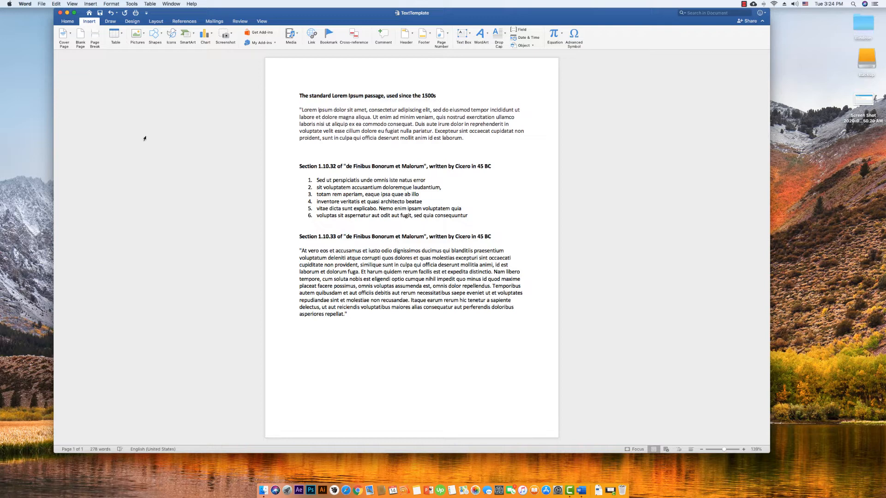
pyautogui.click(371, 359)
pyautogui.click(95, 38)
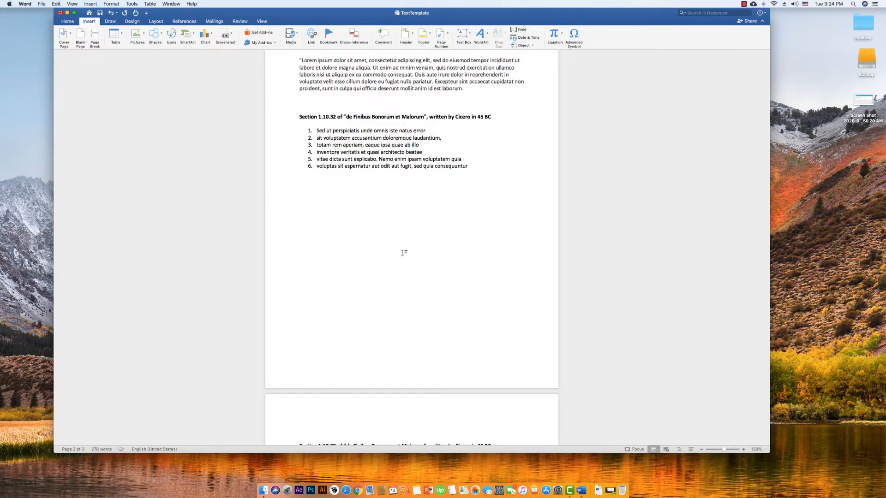
pyautogui.scroll(-5, 402, 252)
pyautogui.press('BackSpace')
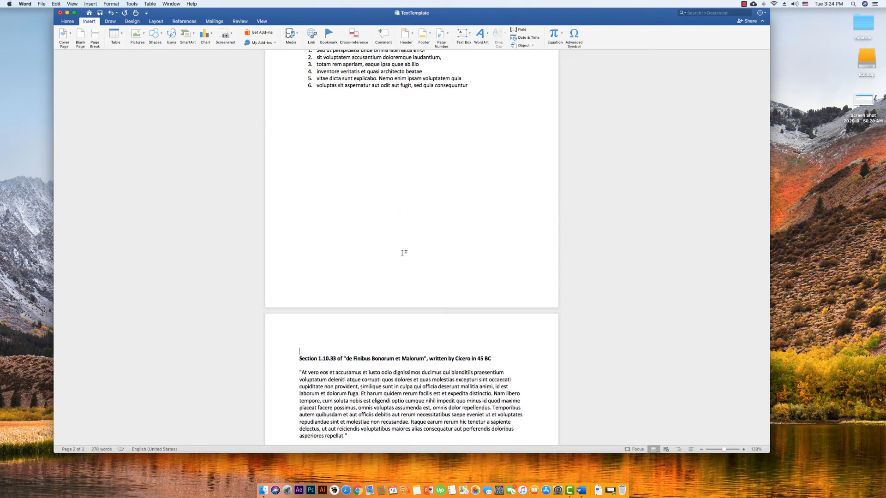
pyautogui.press('BackSpace')
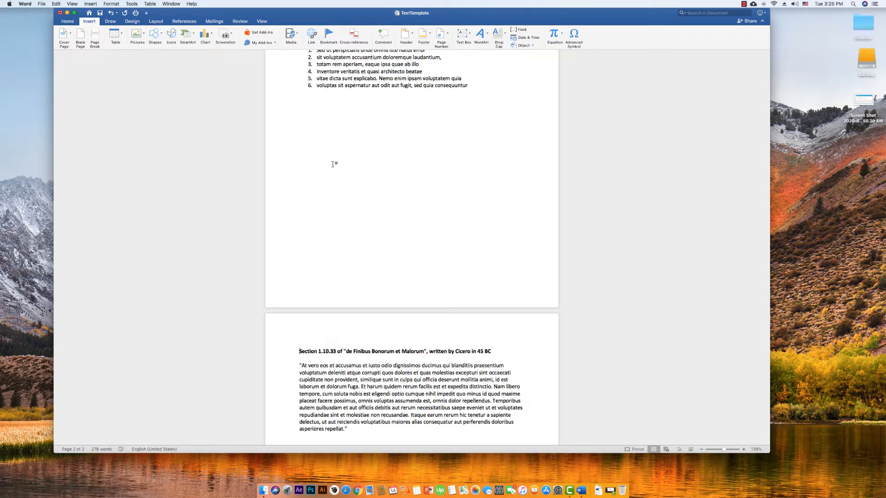
# - Examine how the page break divides the text, comparing the end of the numbered list with the start of Section 1.10.33
pyautogui.doubleClick(317, 352)
pyautogui.click(324, 358)
pyautogui.scroll(-4, 326, 357)
pyautogui.scroll(10, 328, 356)
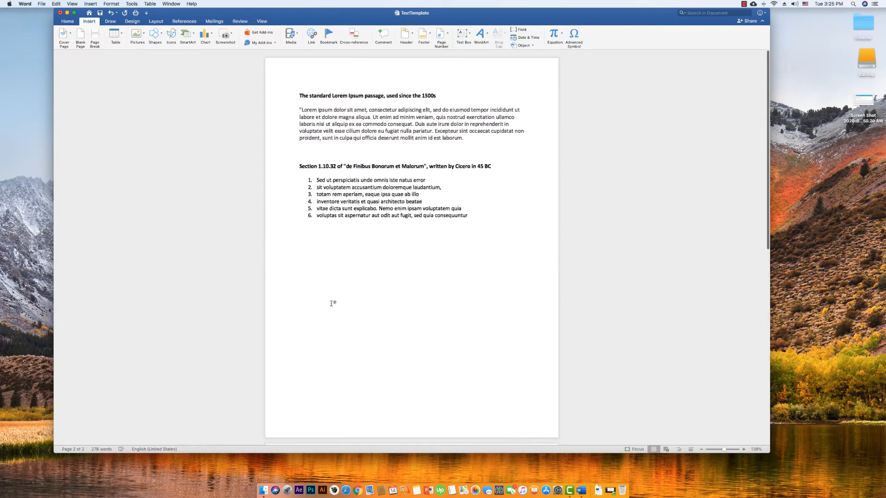
pyautogui.click(368, 368)
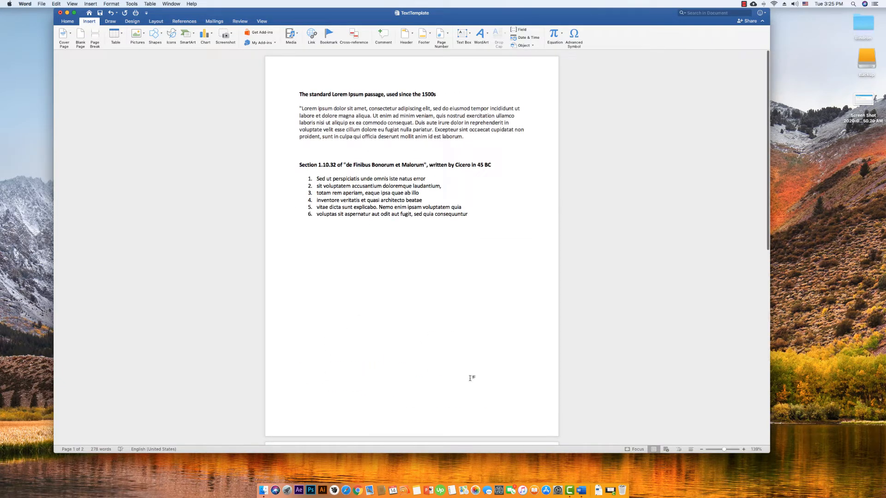
pyautogui.click(291, 247)
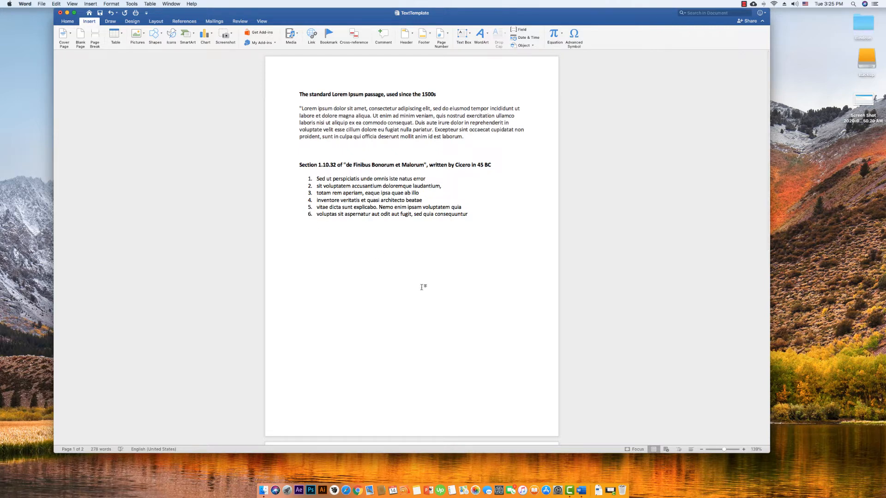
pyautogui.scroll(-5, 421, 287)
pyautogui.scroll(5, 421, 287)
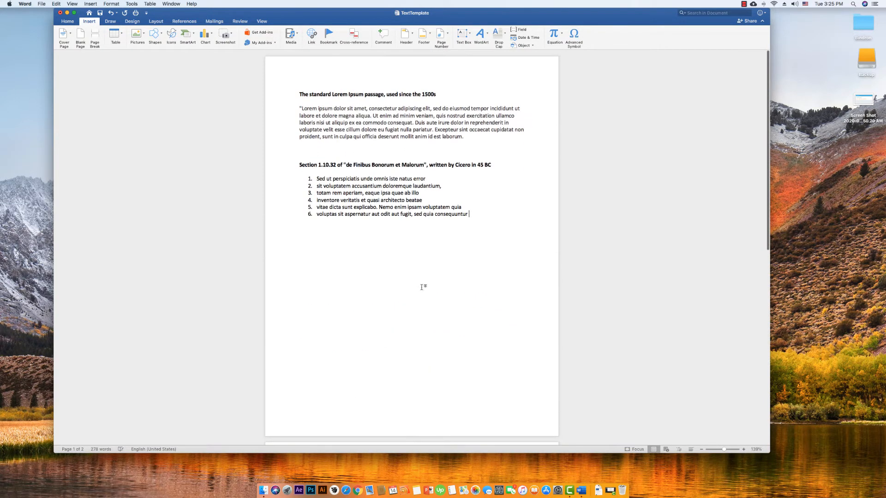
pyautogui.click(477, 233)
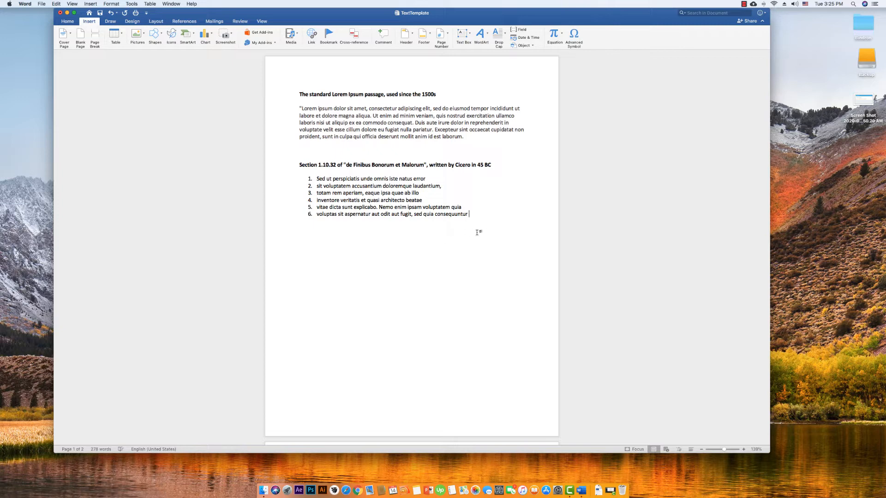
pyautogui.click(350, 237)
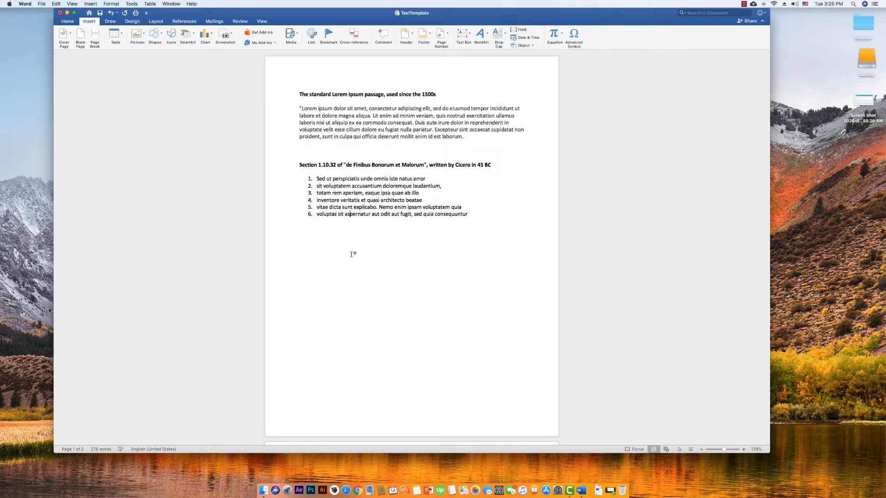
pyautogui.click(467, 233)
pyautogui.scroll(-10, 397, 249)
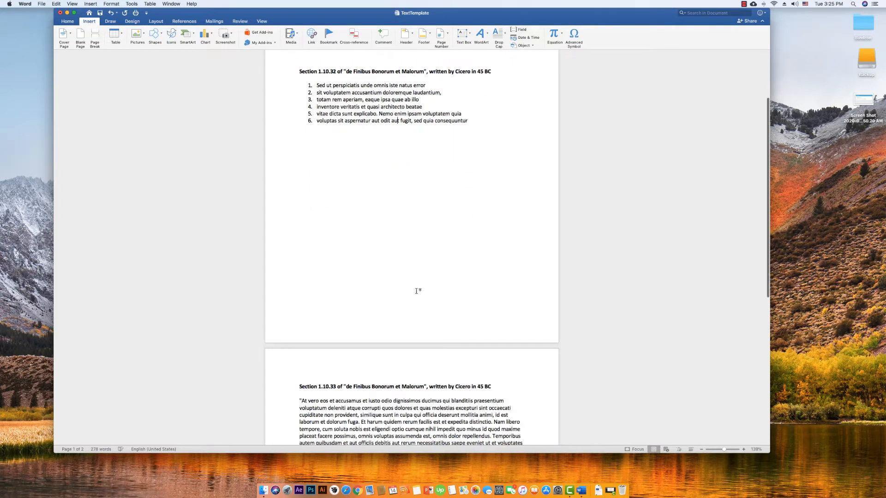
pyautogui.scroll(-4, 371, 247)
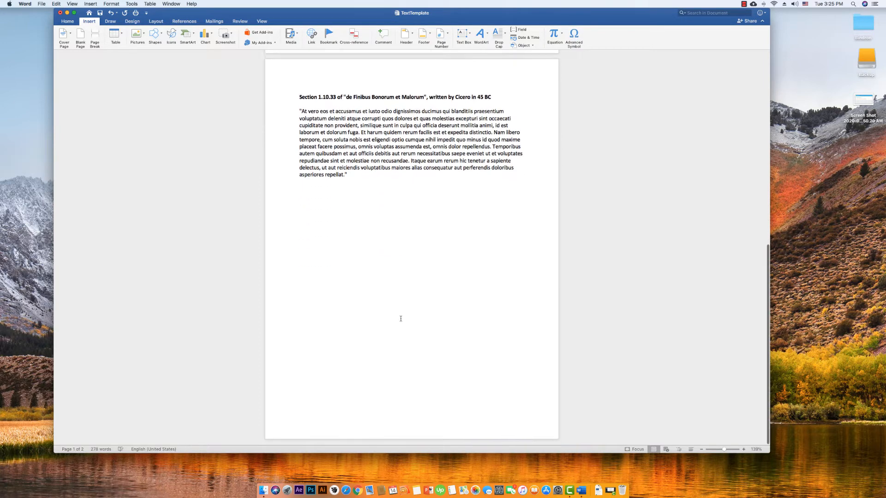
pyautogui.click(412, 303)
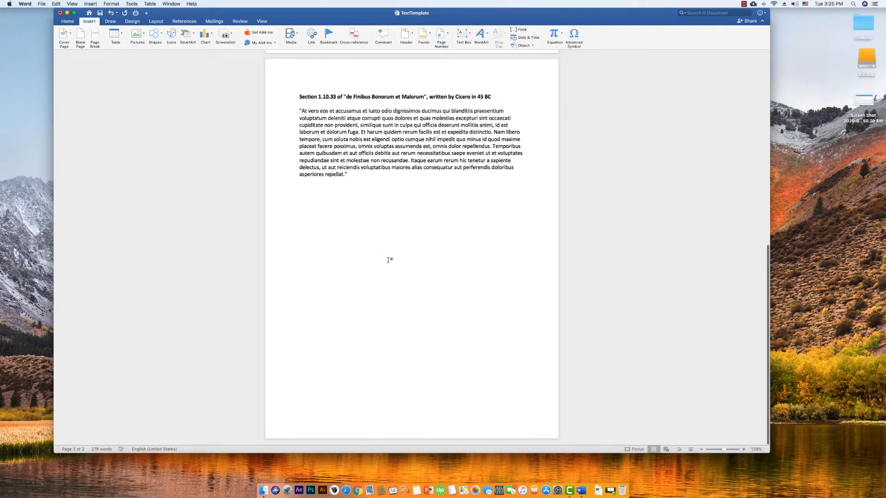
pyautogui.scroll(10, 384, 272)
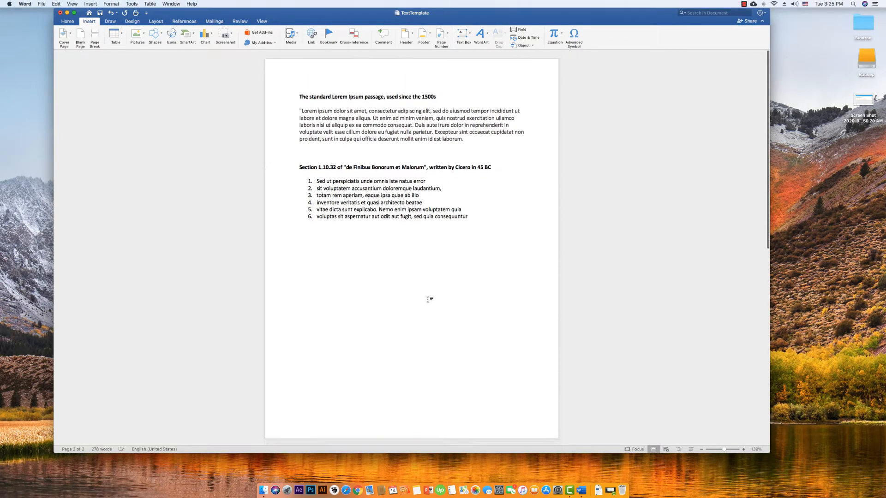
pyautogui.click(485, 233)
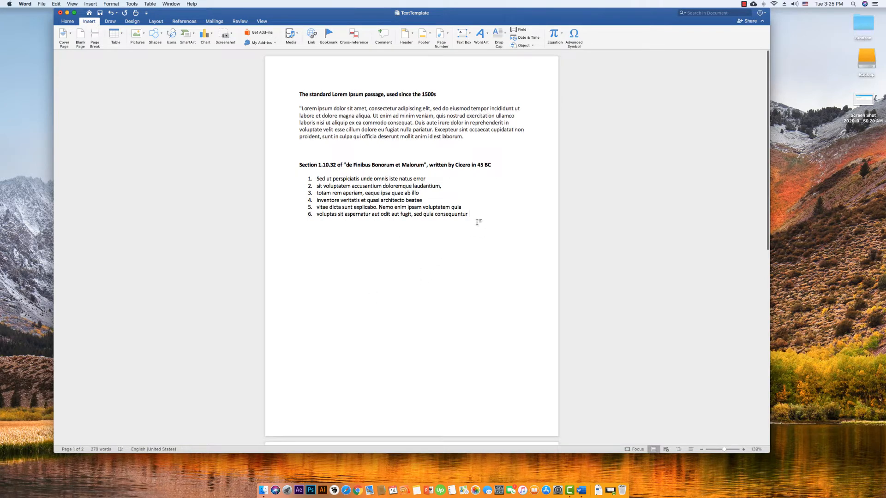
pyautogui.scroll(-2, 407, 366)
pyautogui.scroll(2, 460, 362)
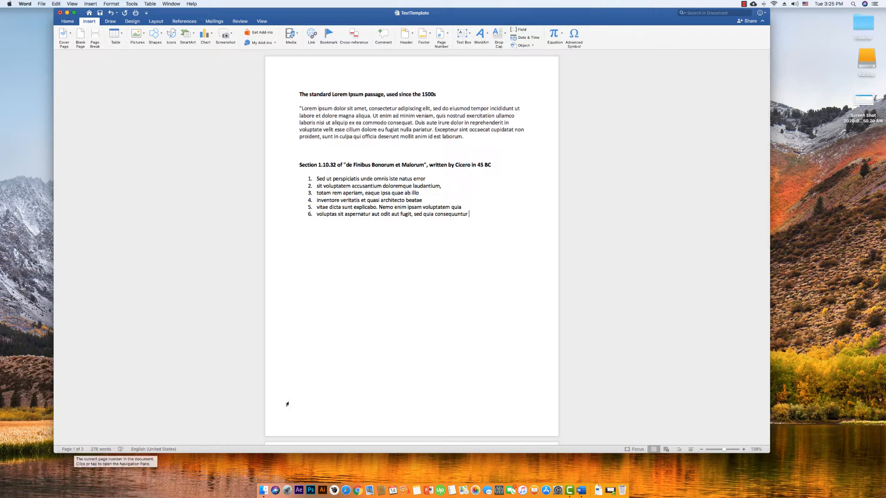
pyautogui.scroll(-5, 429, 369)
pyautogui.scroll(-3, 429, 369)
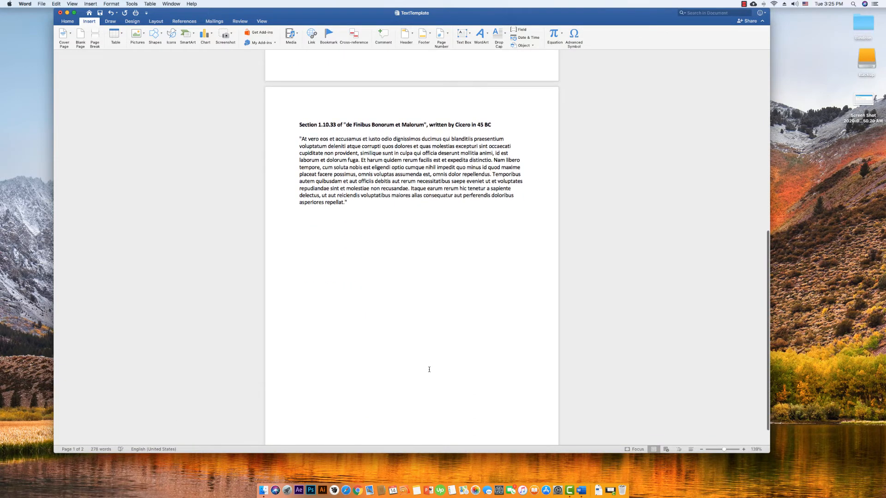
pyautogui.scroll(8, 426, 369)
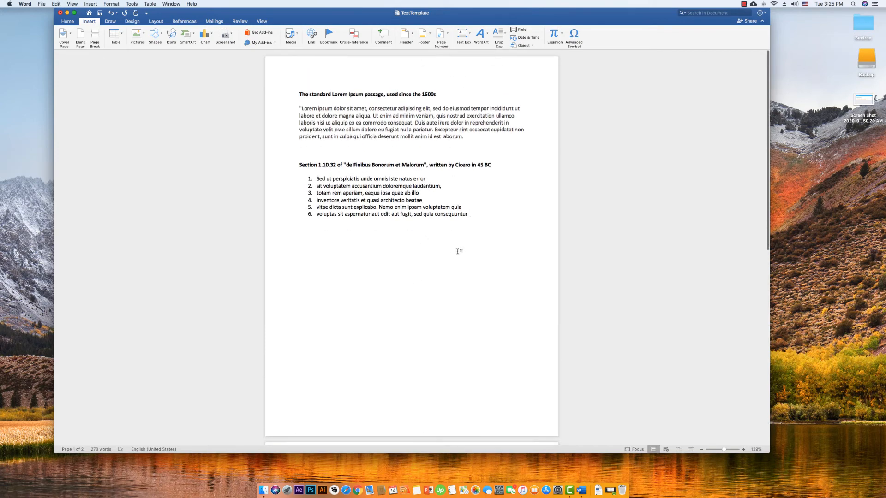
pyautogui.scroll(-5, 444, 291)
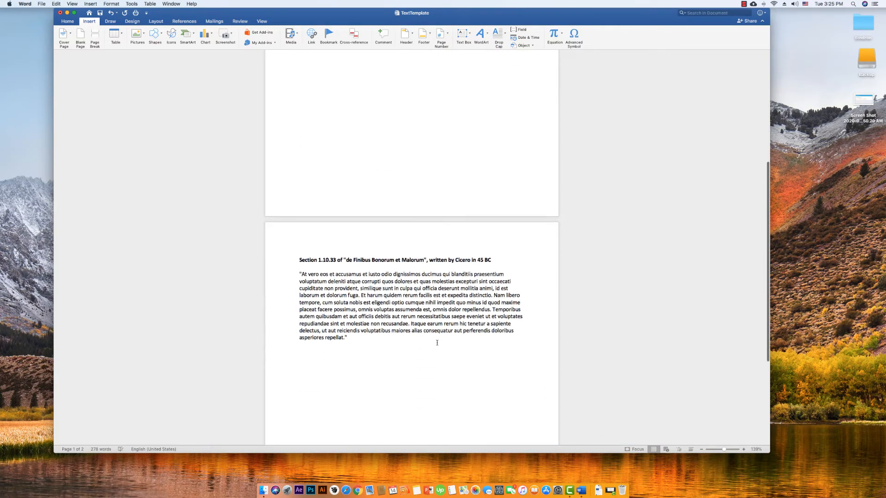
pyautogui.scroll(8, 437, 344)
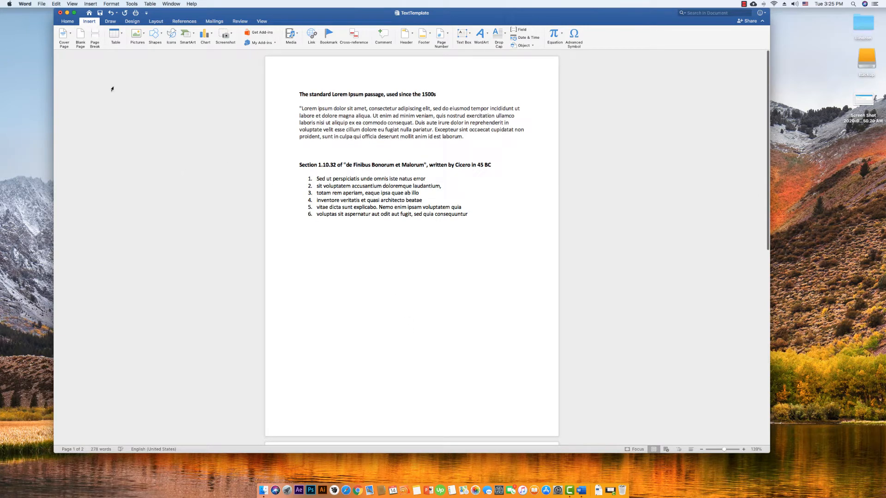
pyautogui.scroll(-3, 423, 297)
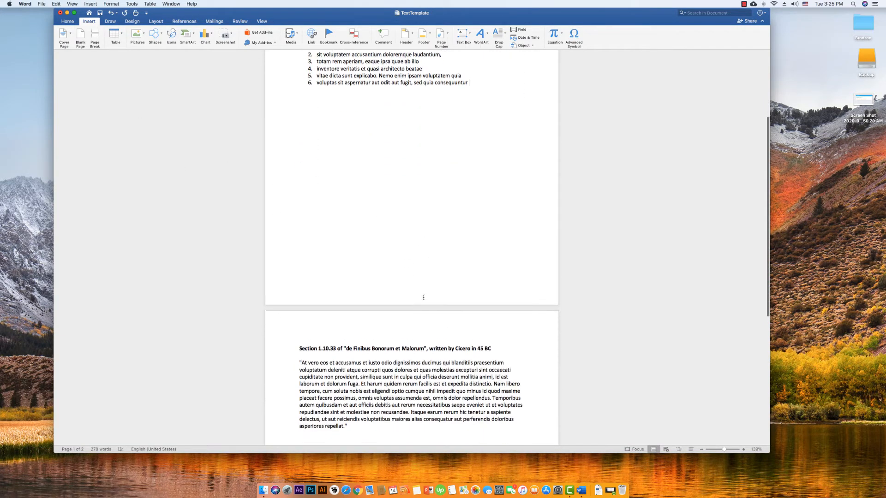
pyautogui.scroll(3, 423, 297)
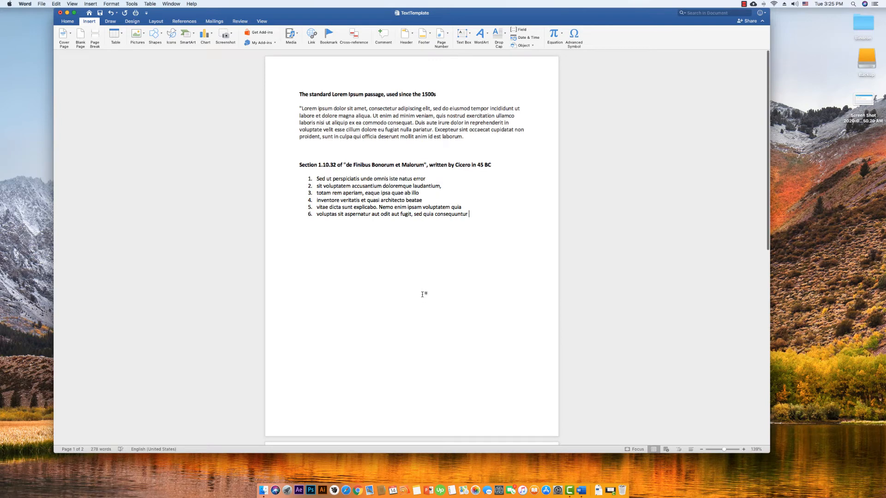
pyautogui.scroll(-4, 423, 294)
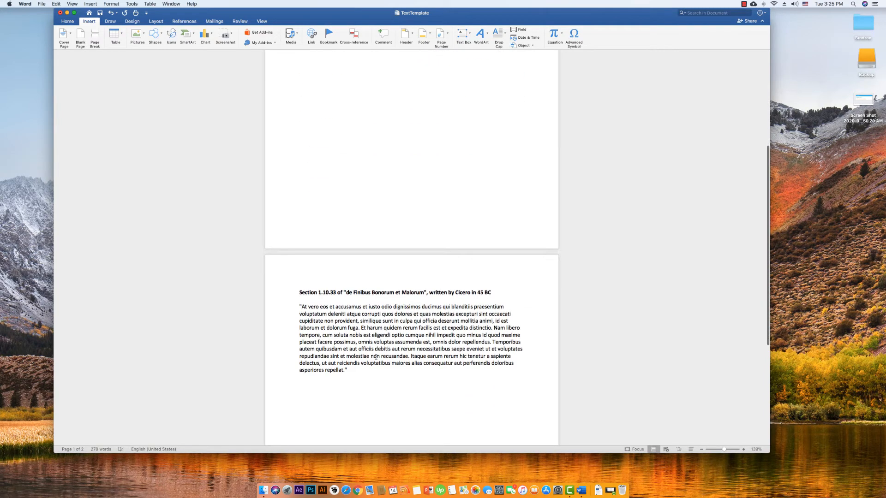
pyautogui.scroll(-2, 412, 261)
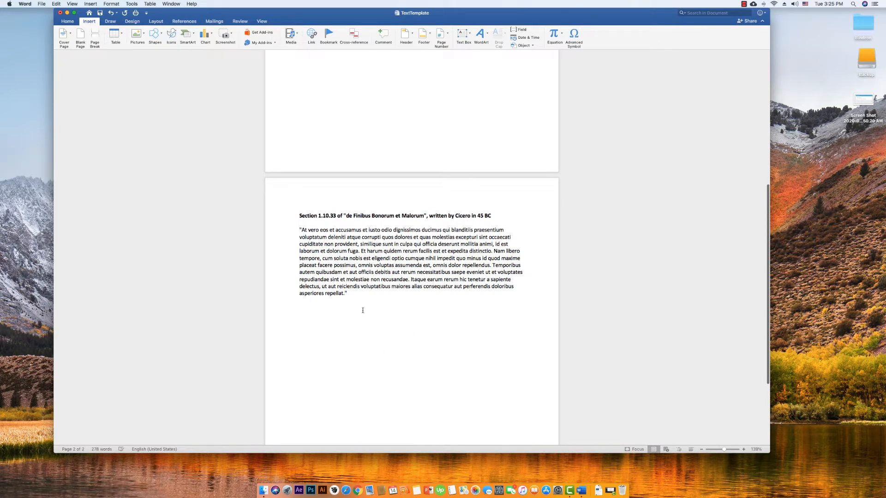
pyautogui.click(370, 306)
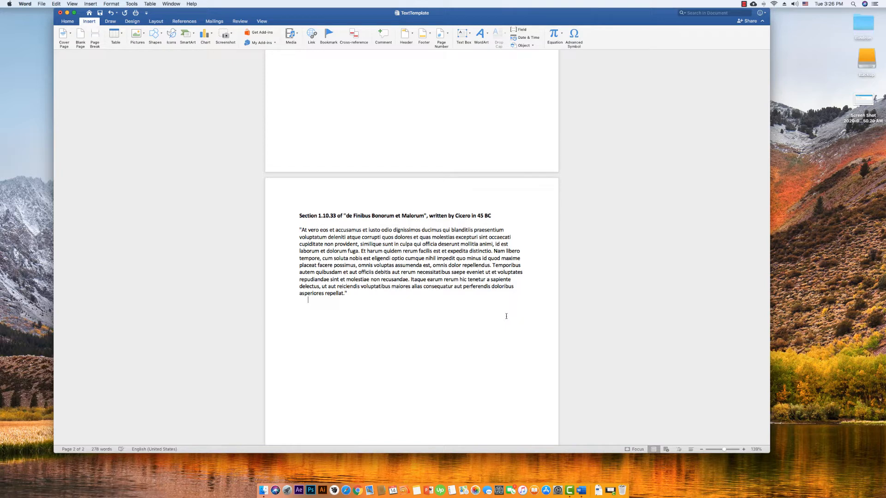
pyautogui.scroll(3, 409, 332)
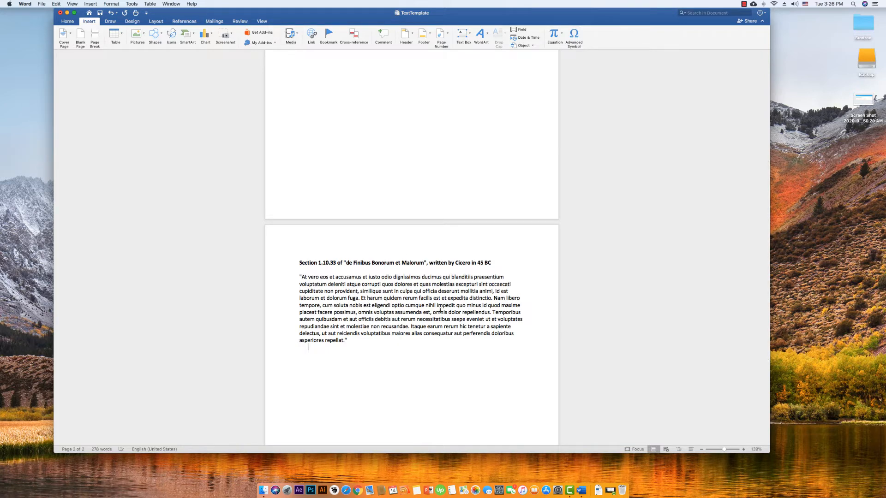
pyautogui.scroll(-2, 385, 330)
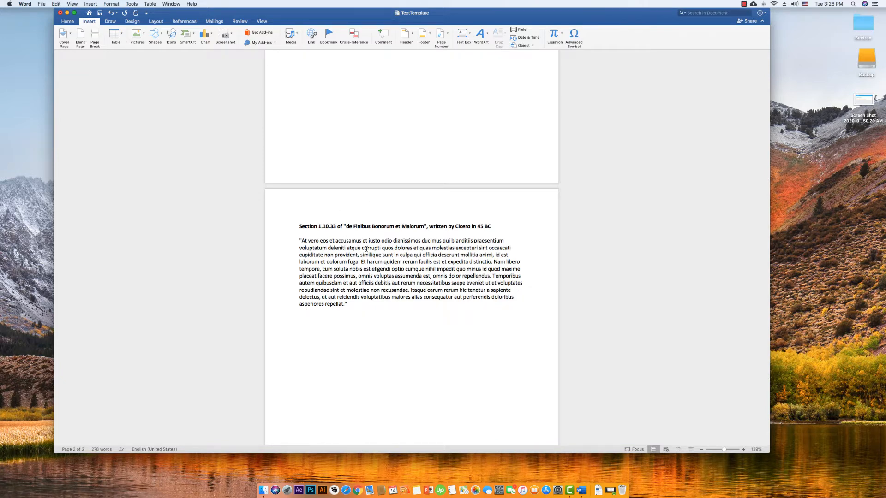
pyautogui.scroll(-3, 396, 350)
pyautogui.scroll(10, 402, 349)
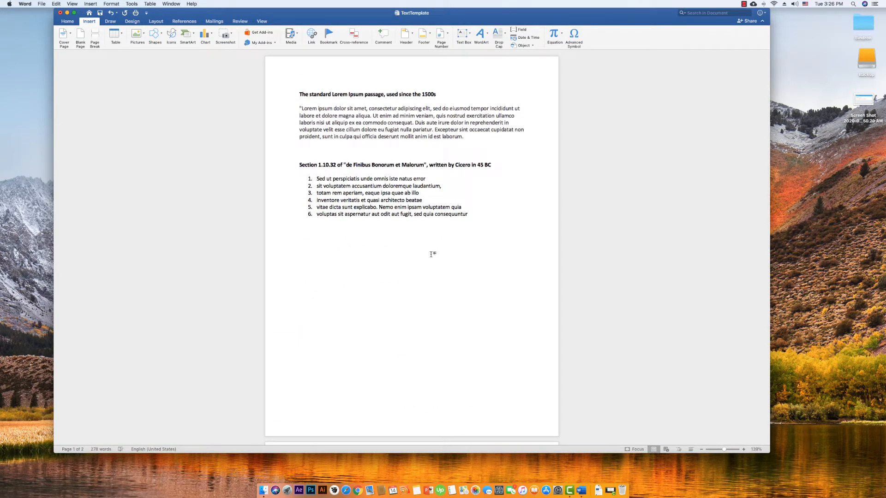
# - Insert a table with four columns and three rows on the empty line below the numbered list on page one
pyautogui.click(468, 226)
pyautogui.press('Down')
pyautogui.scroll(-5, 422, 256)
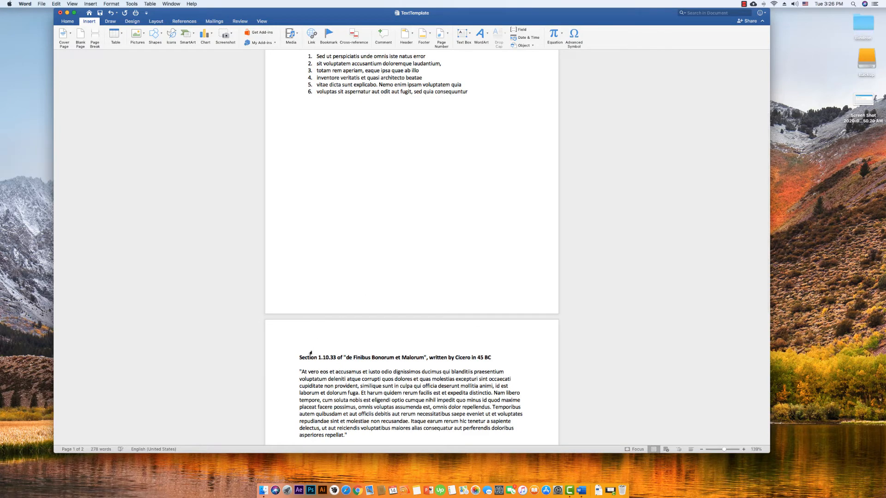
pyautogui.scroll(6, 368, 323)
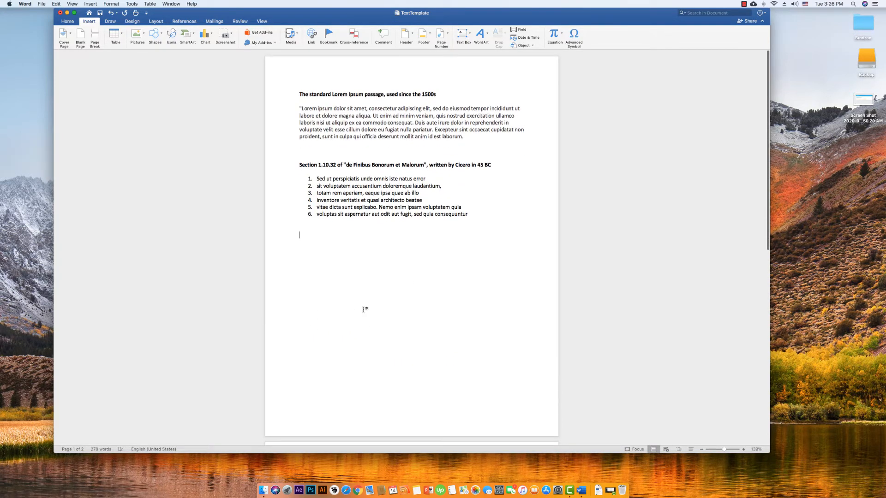
pyautogui.click(116, 34)
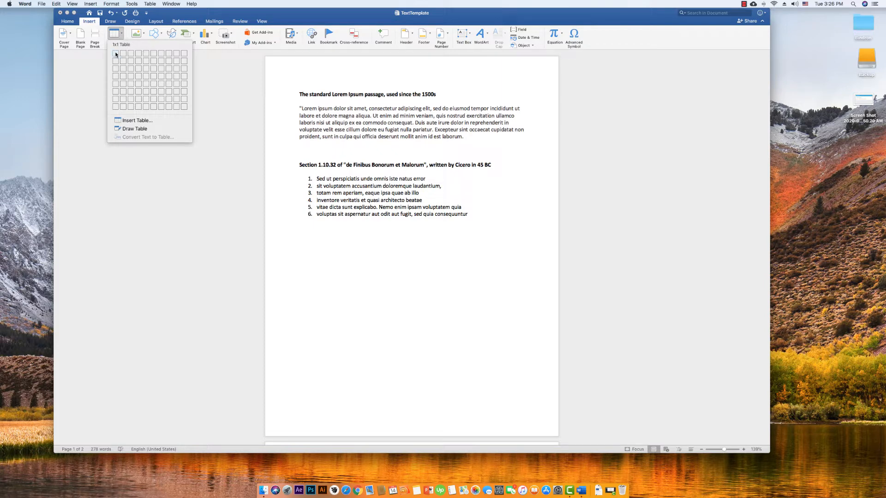
pyautogui.click(139, 70)
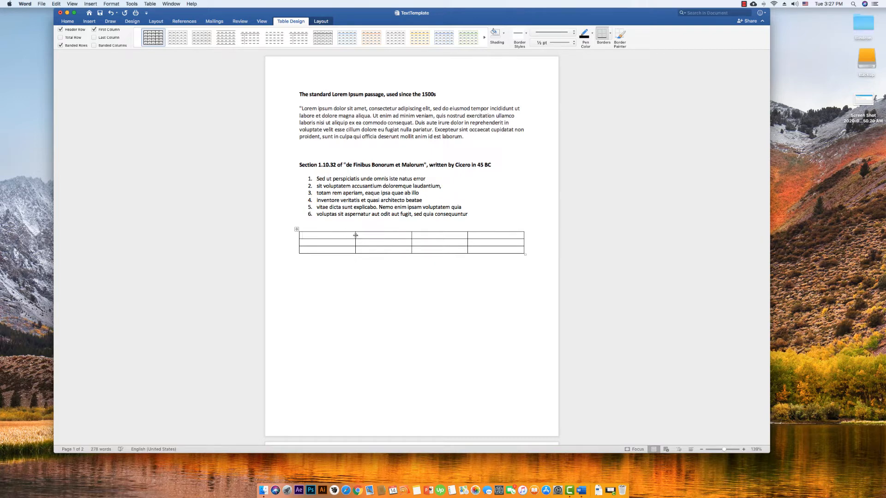
# - Enter the header "S. No." in the table's first cell and narrow the first column so the header just fits on one line
pyautogui.moveTo(355, 235); pyautogui.dragTo(317, 237)
pyautogui.write('S. No.')
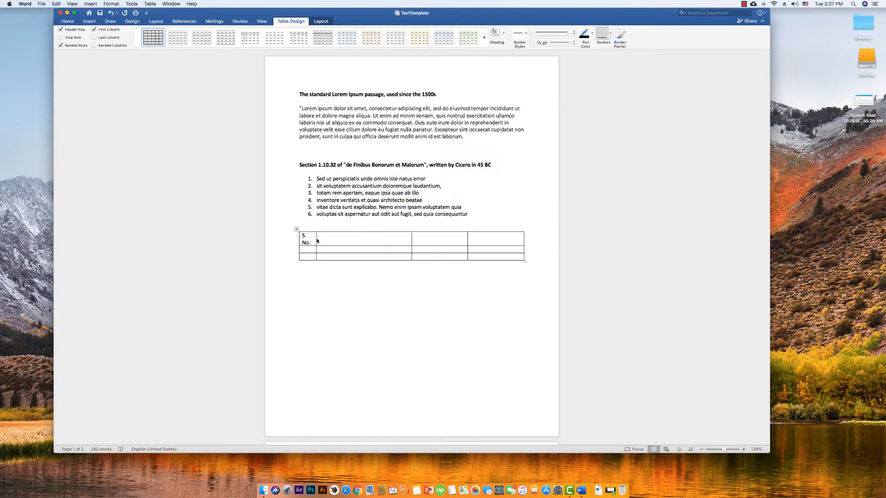
pyautogui.moveTo(316, 240); pyautogui.dragTo(319, 239)
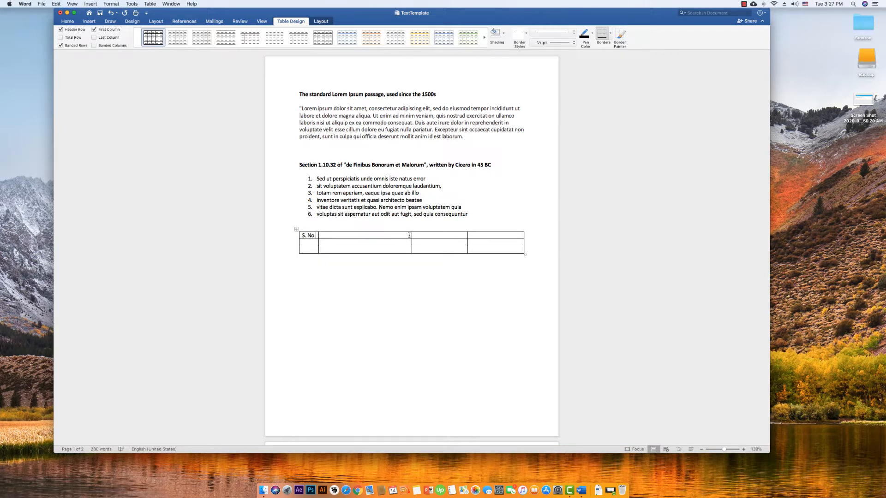
# - Distribute the three empty columns beside the S. No. column evenly across the table
pyautogui.moveTo(482, 238); pyautogui.dragTo(396, 251)
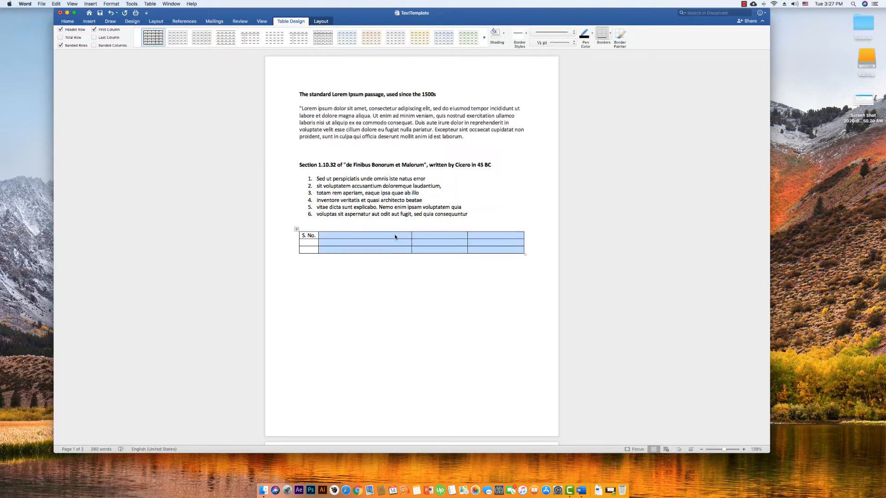
pyautogui.rightClick(395, 237)
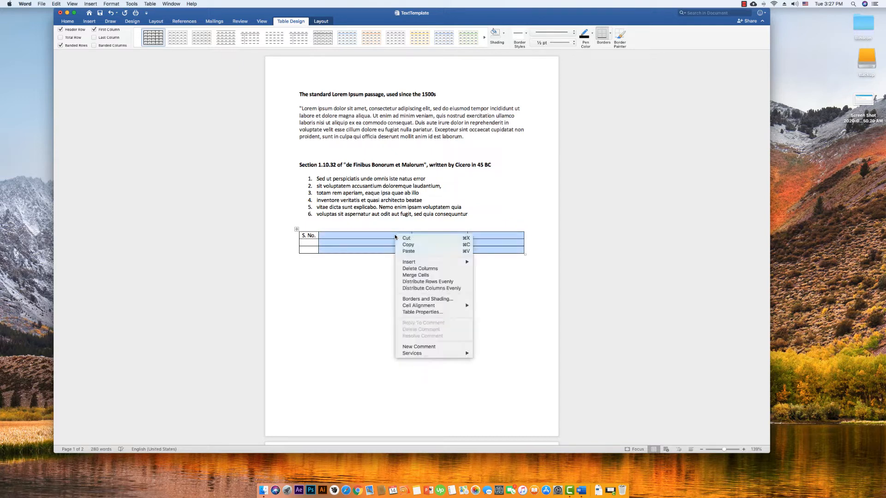
pyautogui.click(437, 292)
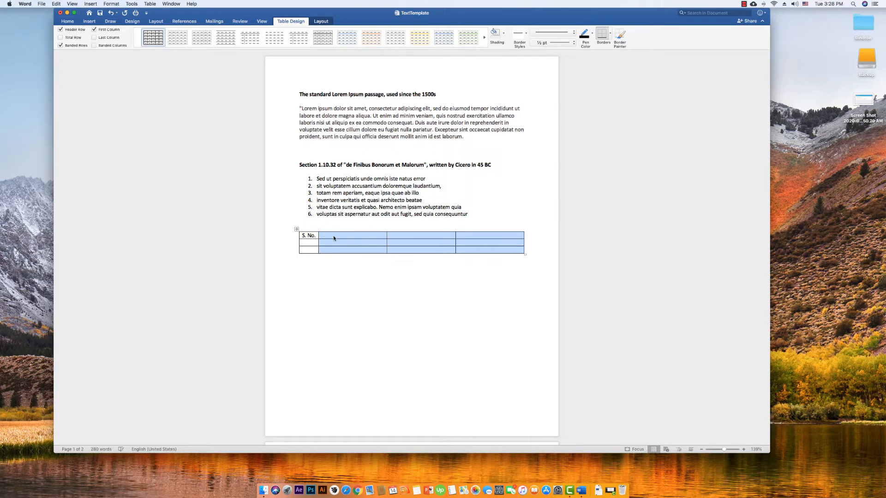
# - Enable a preferred width for the table in its properties and set it to 0.6 inches
pyautogui.rightClick(362, 239)
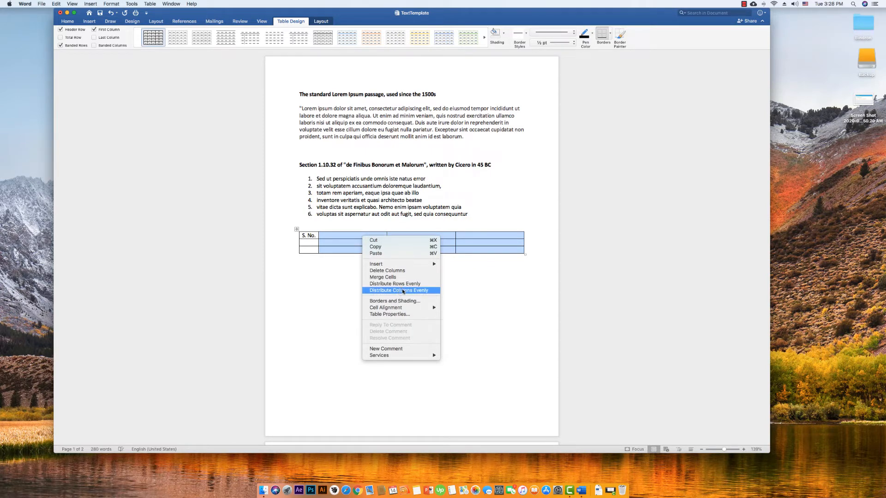
pyautogui.click(393, 315)
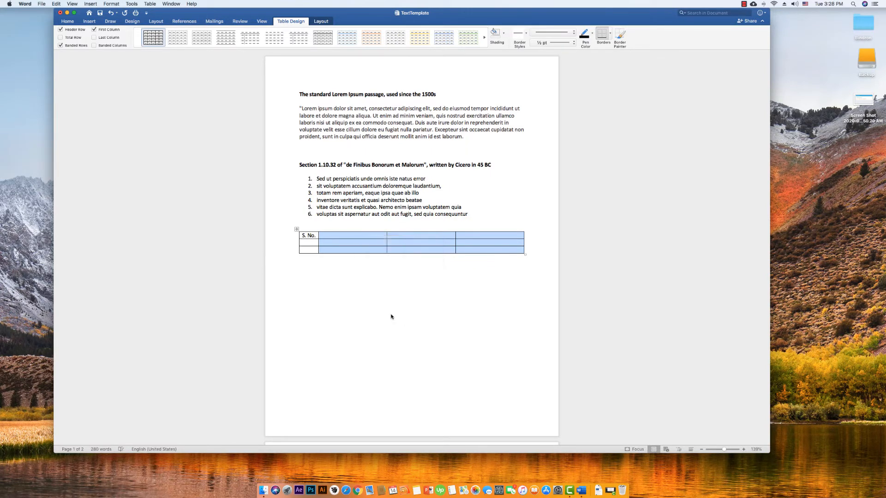
pyautogui.moveTo(462, 84); pyautogui.dragTo(616, 146)
pyautogui.click(489, 133)
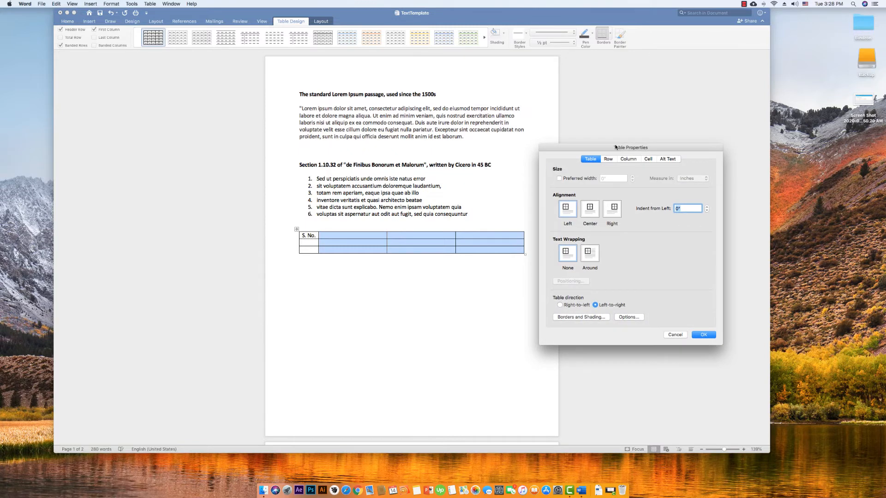
pyautogui.click(568, 178)
pyautogui.click(691, 180)
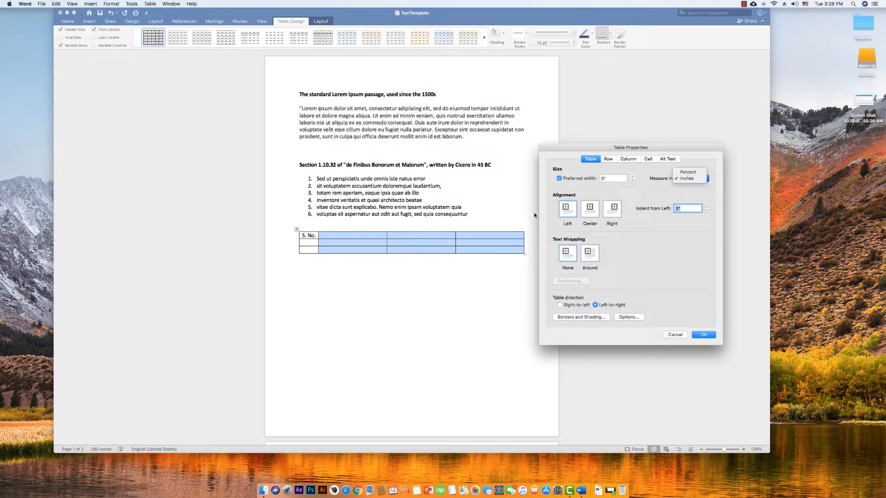
pyautogui.click(636, 193)
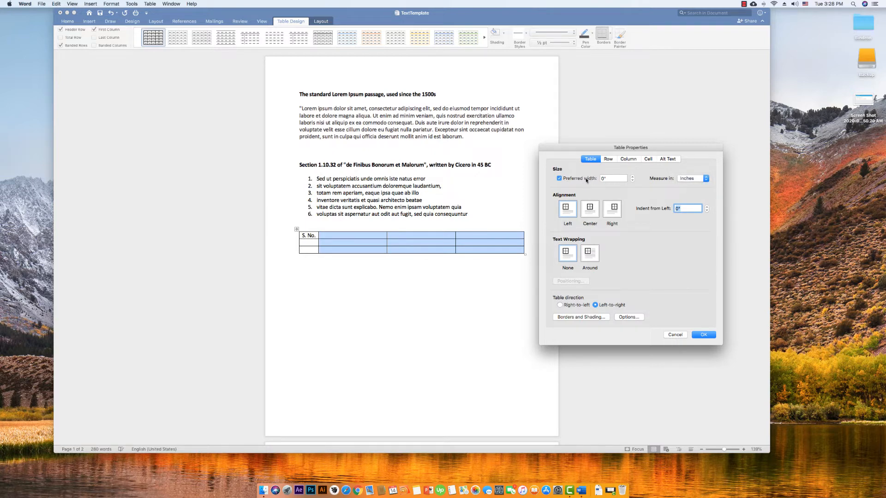
pyautogui.click(632, 177)
pyautogui.click(632, 179)
# - Set the table's alignment to Center, with text wrapping None and left-to-right direction, and apply the table properties
pyautogui.click(589, 212)
pyautogui.click(566, 216)
pyautogui.click(589, 215)
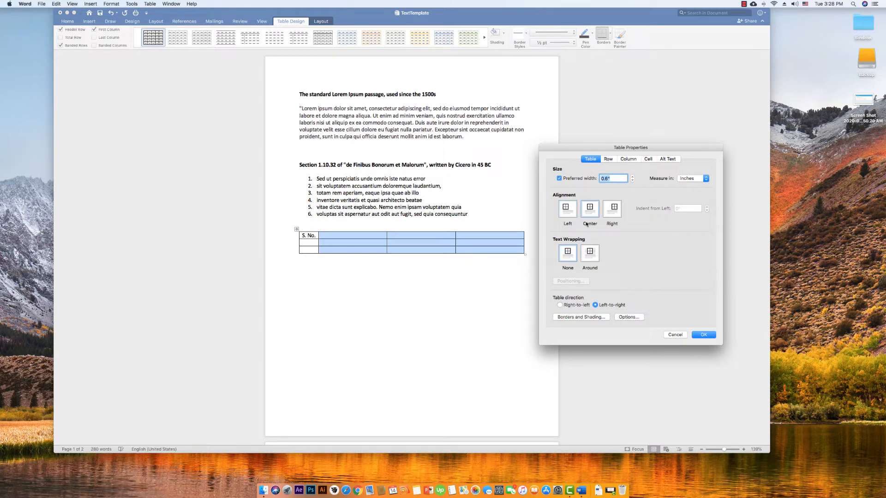
pyautogui.click(607, 179)
pyautogui.click(590, 255)
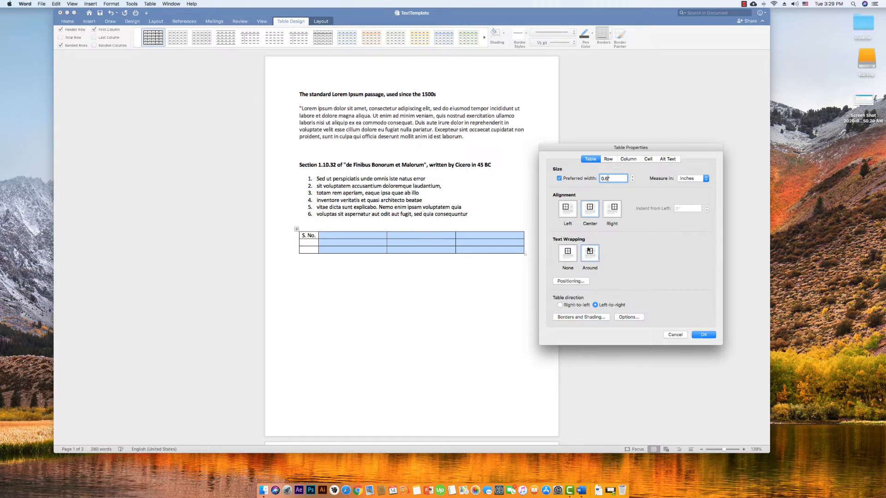
pyautogui.click(565, 262)
pyautogui.click(560, 305)
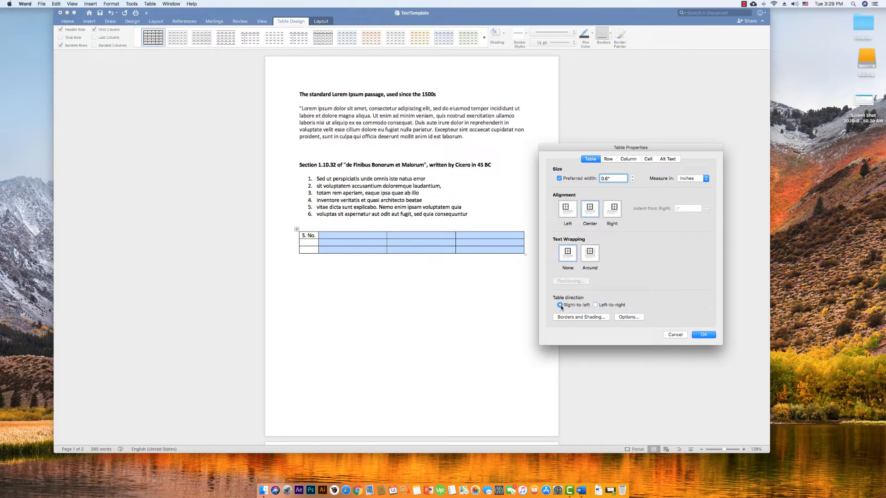
pyautogui.click(595, 305)
pyautogui.click(701, 335)
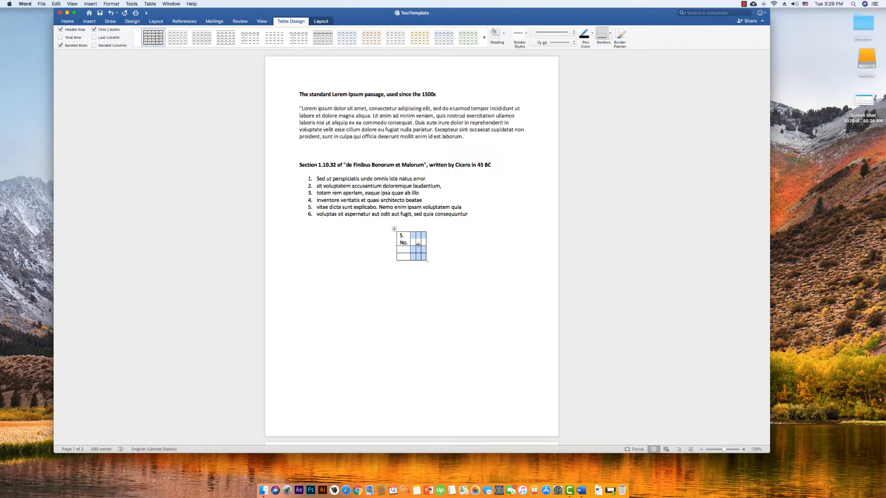
# - Stretch the narrow table back across the page and set the whole table's preferred width to 6 inches
pyautogui.moveTo(427, 261); pyautogui.dragTo(553, 266)
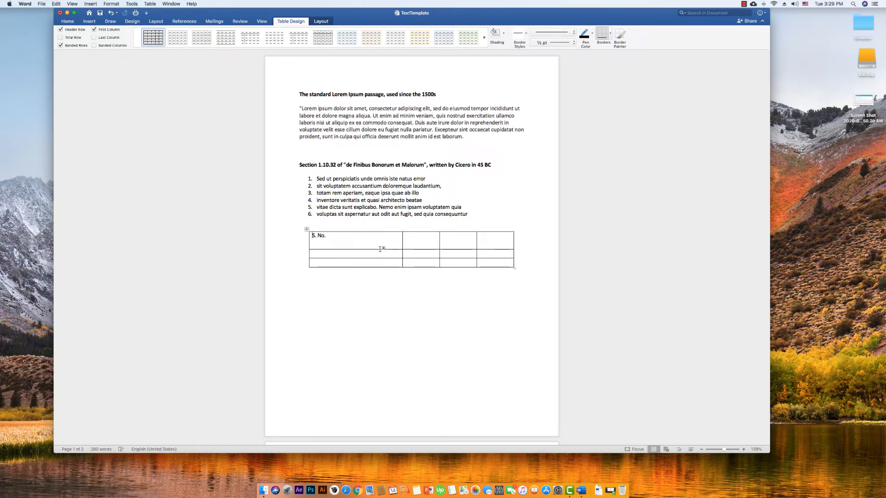
pyautogui.moveTo(381, 240); pyautogui.dragTo(380, 261)
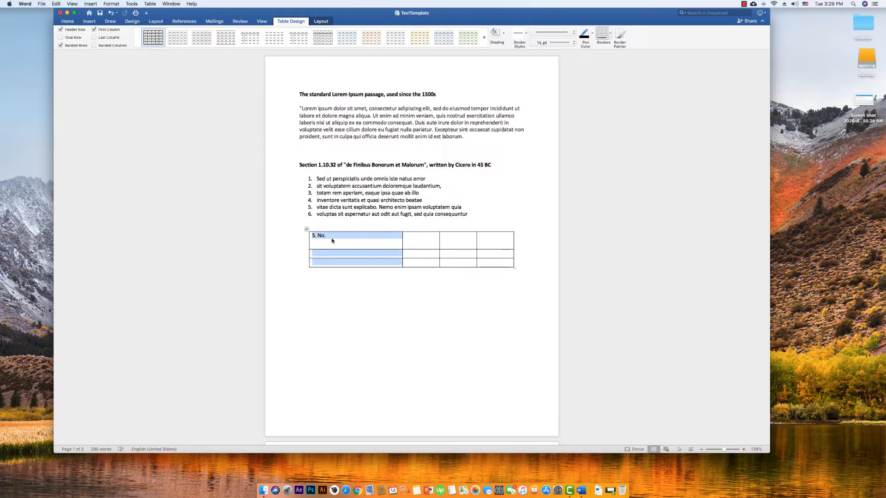
pyautogui.click(305, 228)
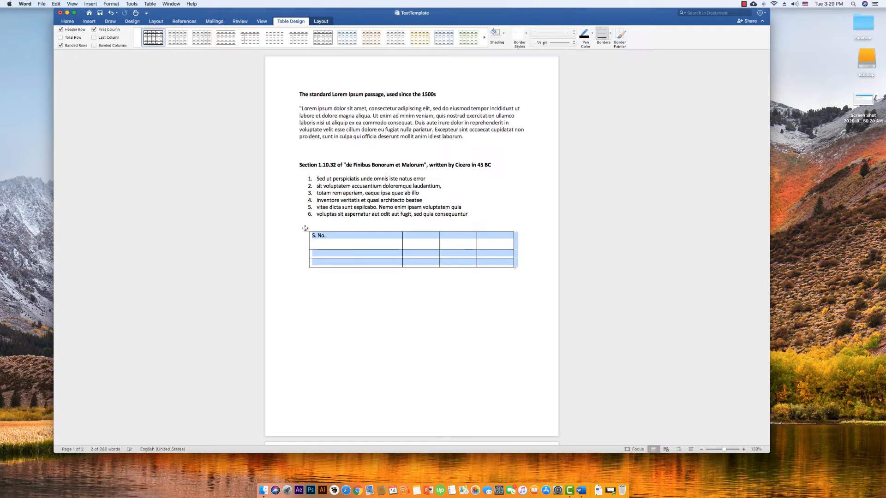
pyautogui.rightClick(305, 229)
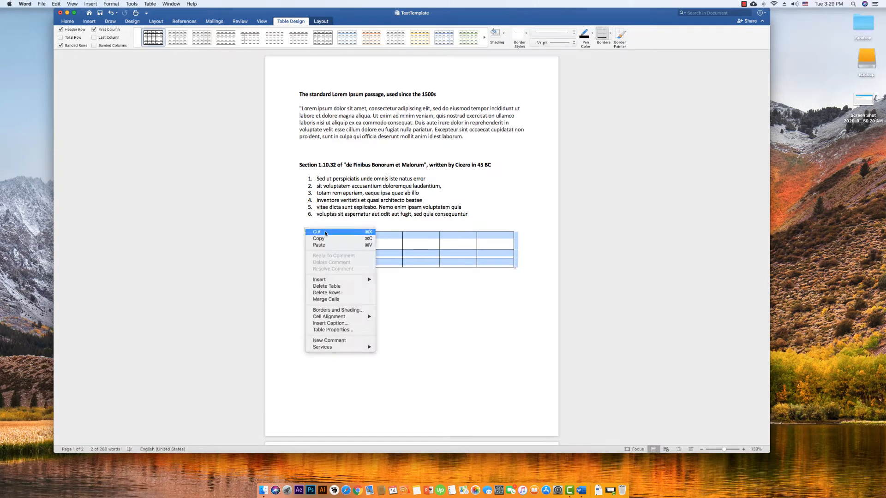
pyautogui.click(341, 330)
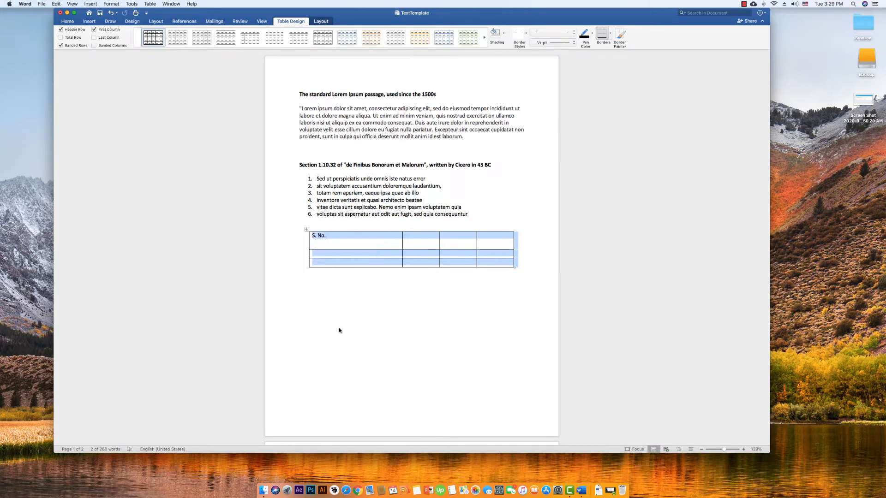
pyautogui.moveTo(460, 82); pyautogui.dragTo(563, 144)
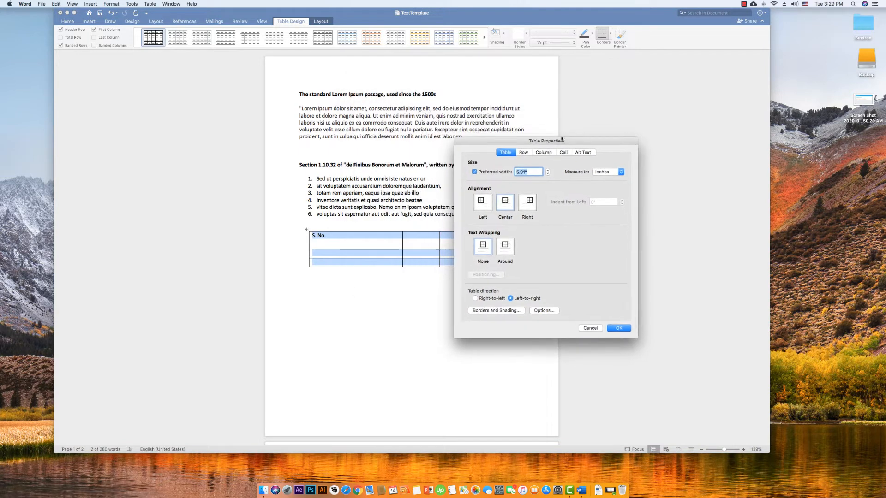
pyautogui.click(525, 173)
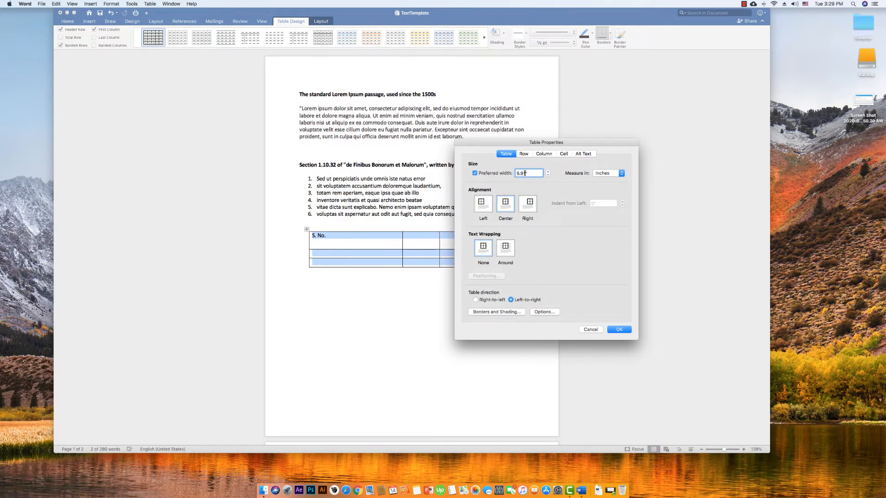
pyautogui.moveTo(524, 174); pyautogui.dragTo(515, 173)
pyautogui.write('6')
pyautogui.click(618, 329)
pyautogui.click(369, 271)
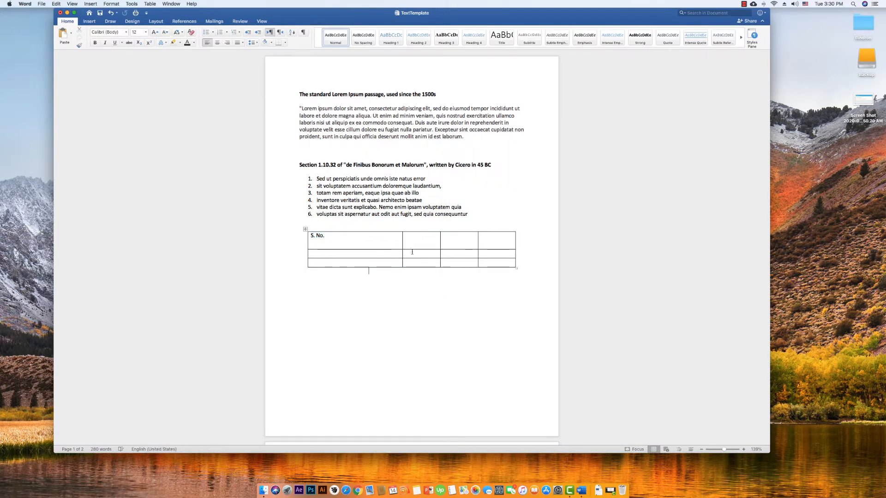
# - Reduce the header row to about one line in height and narrow the first column to fit "S. No."
pyautogui.moveTo(409, 250); pyautogui.dragTo(409, 242)
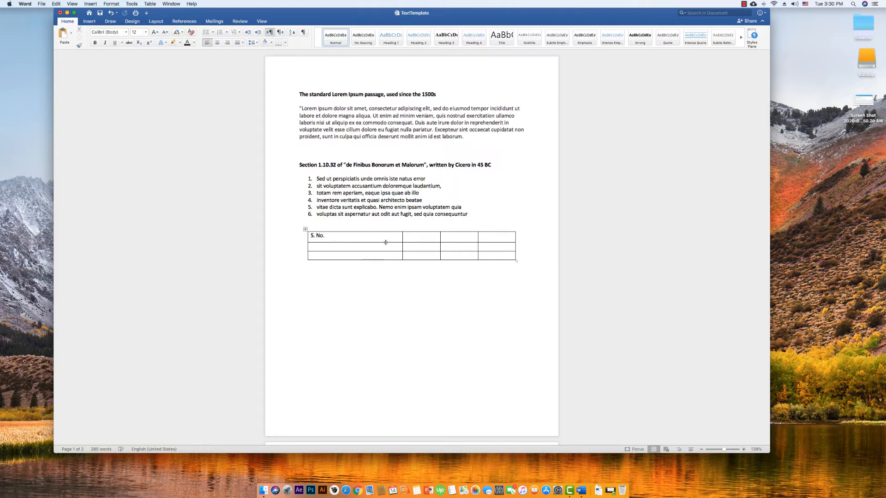
pyautogui.moveTo(402, 247); pyautogui.dragTo(332, 245)
# - Distribute the remaining three columns evenly within the resized table
pyautogui.moveTo(392, 239); pyautogui.dragTo(488, 258)
pyautogui.rightClick(440, 249)
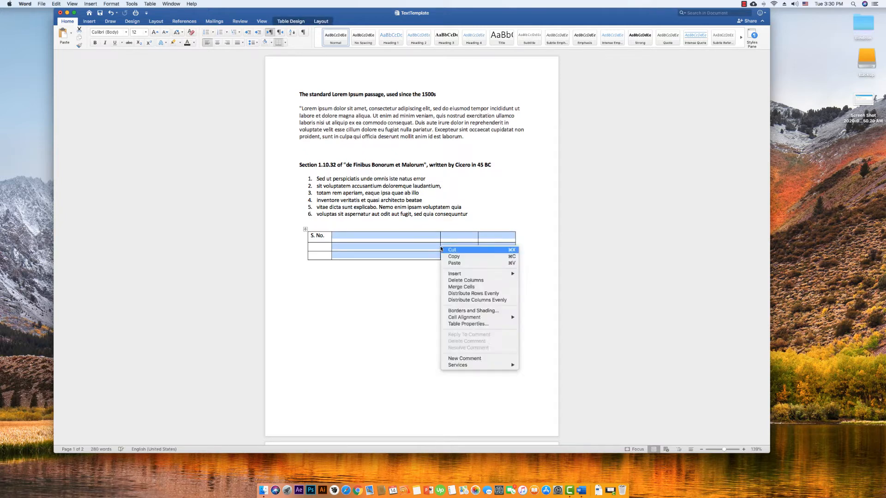
pyautogui.click(489, 300)
pyautogui.click(366, 243)
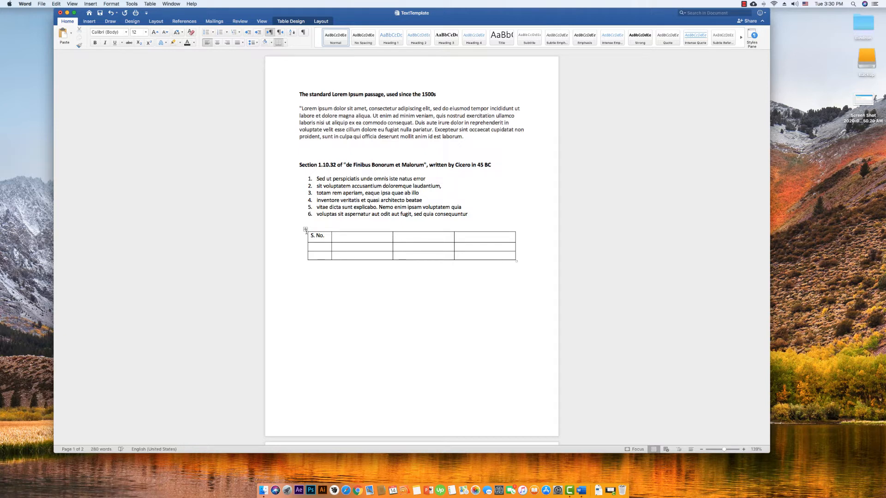
# - Open the table's properties and switch its alignment between Center and Left, leaving Left selected
pyautogui.rightClick(349, 240)
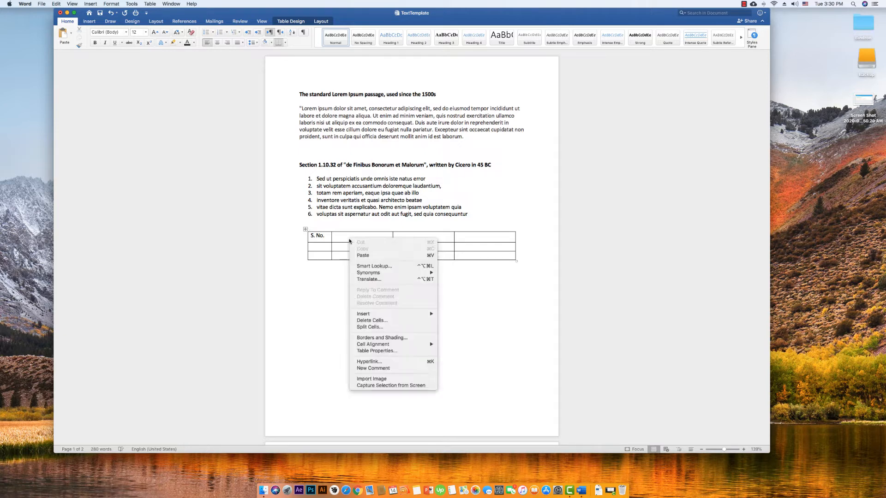
pyautogui.click(383, 350)
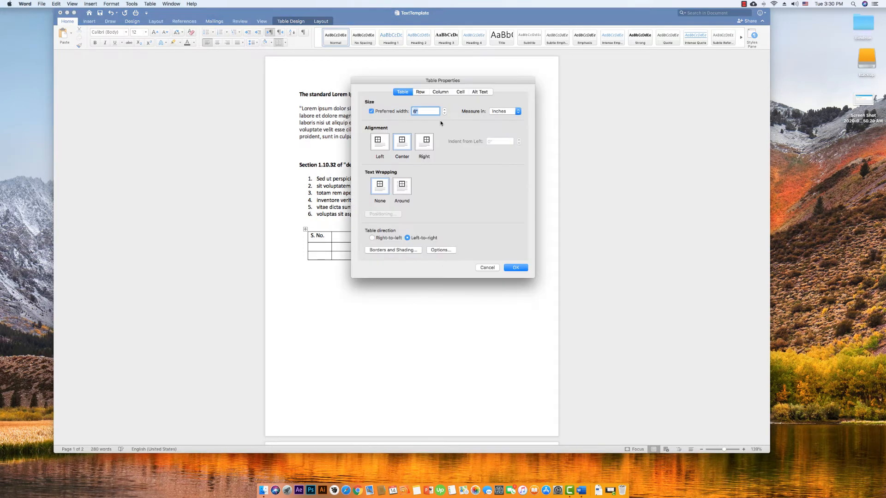
pyautogui.moveTo(456, 88); pyautogui.dragTo(617, 143)
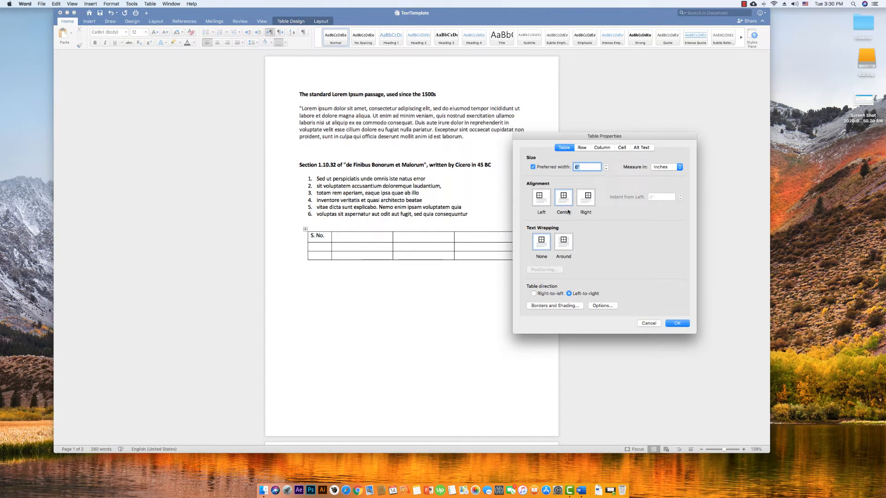
pyautogui.click(540, 201)
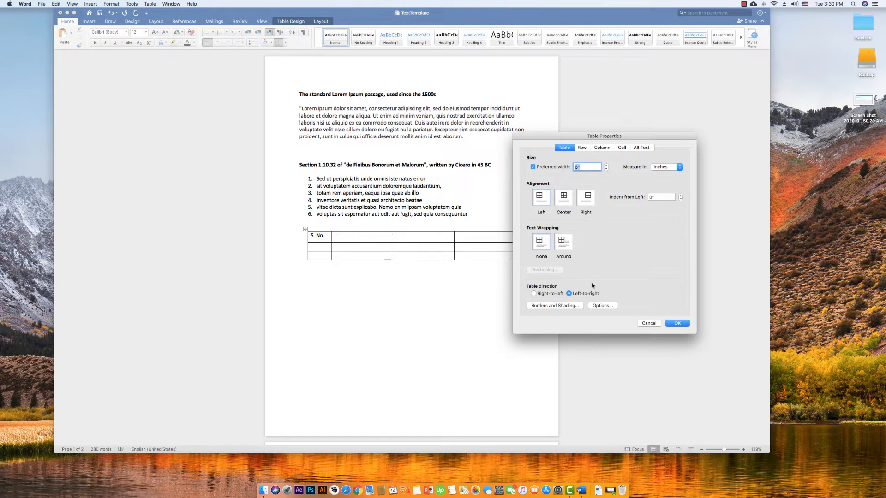
pyautogui.click(564, 199)
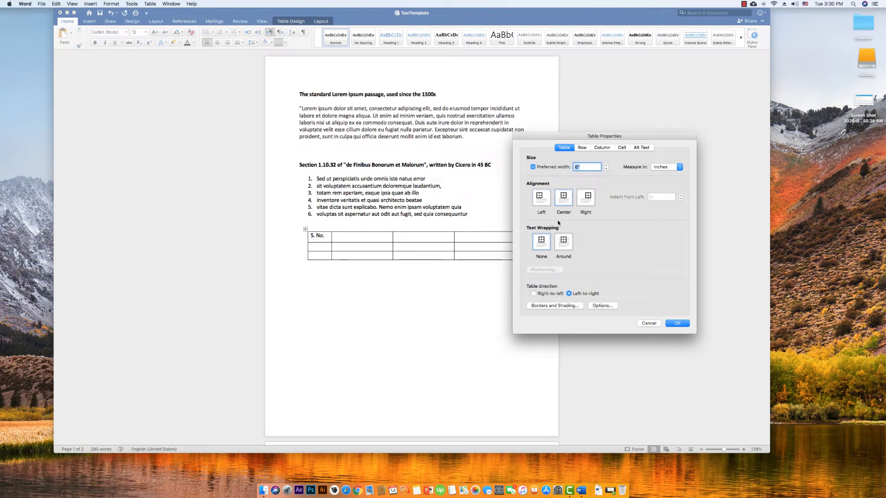
pyautogui.click(543, 197)
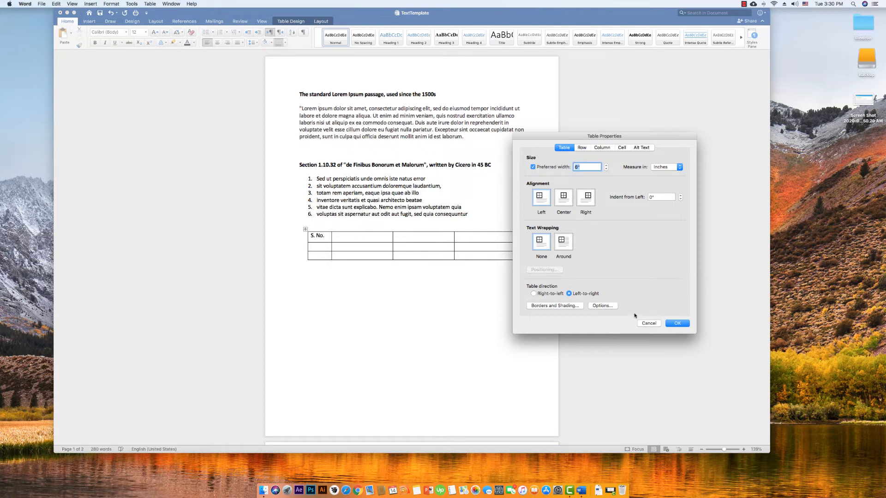
# - Review the row size options in the table's properties, keeping the row height rule at At least
pyautogui.click(581, 148)
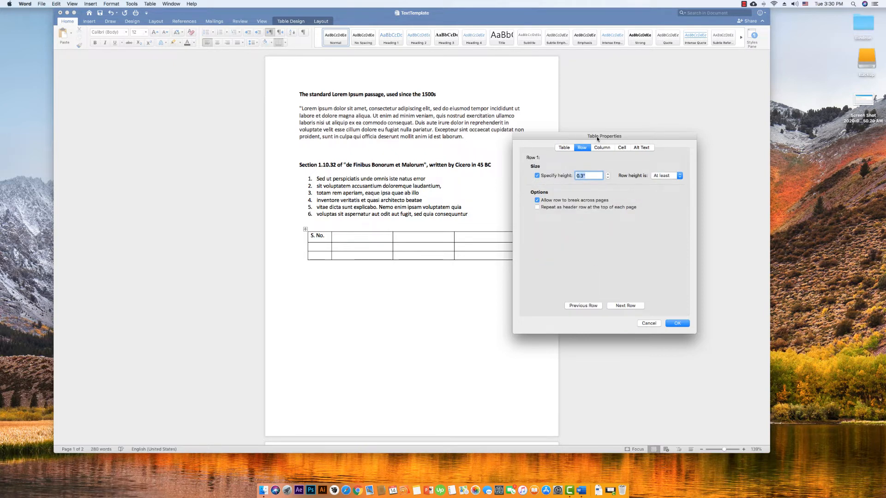
pyautogui.moveTo(595, 137); pyautogui.dragTo(620, 185)
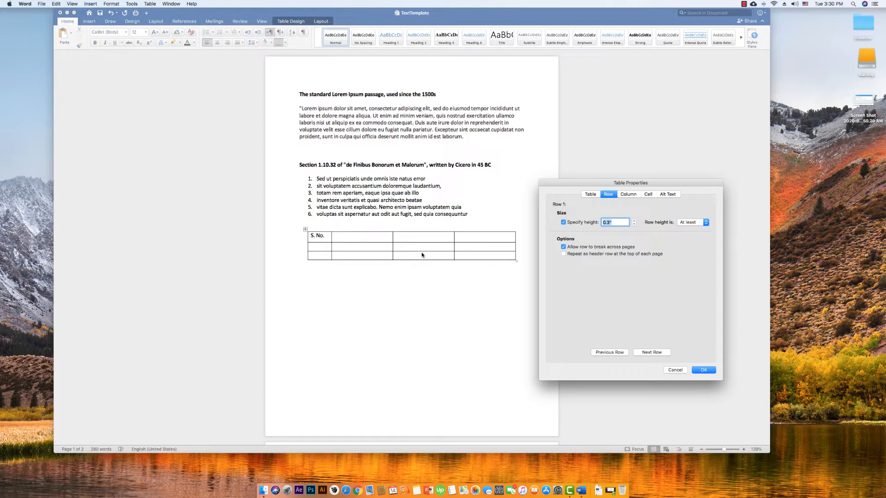
pyautogui.click(610, 223)
pyautogui.click(685, 223)
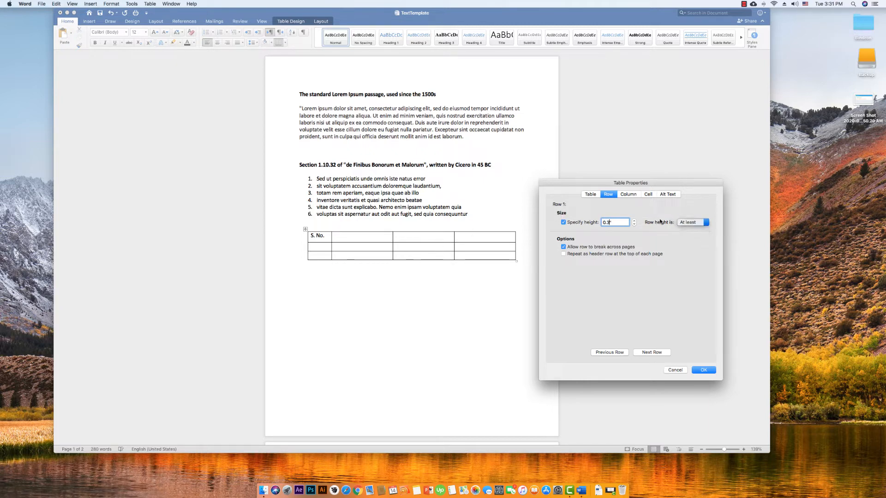
pyautogui.click(687, 222)
pyautogui.click(680, 210)
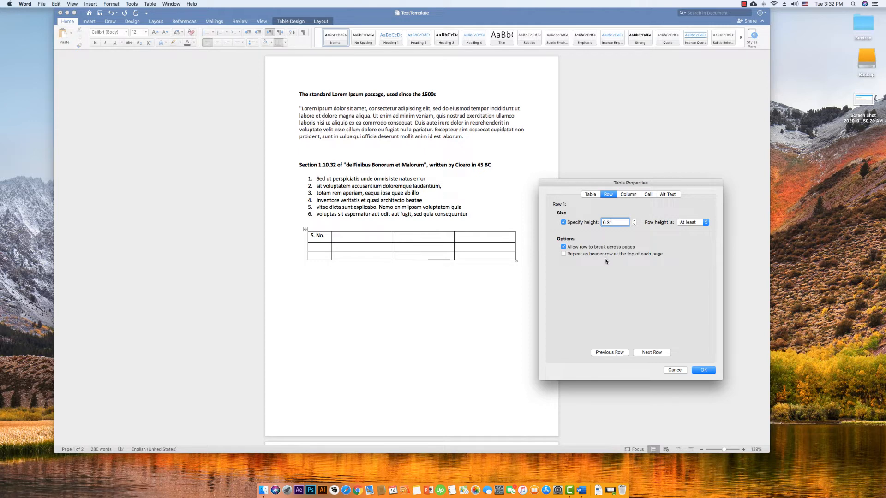
# - Review the column, cell and alt text settings in the table's properties
pyautogui.click(629, 195)
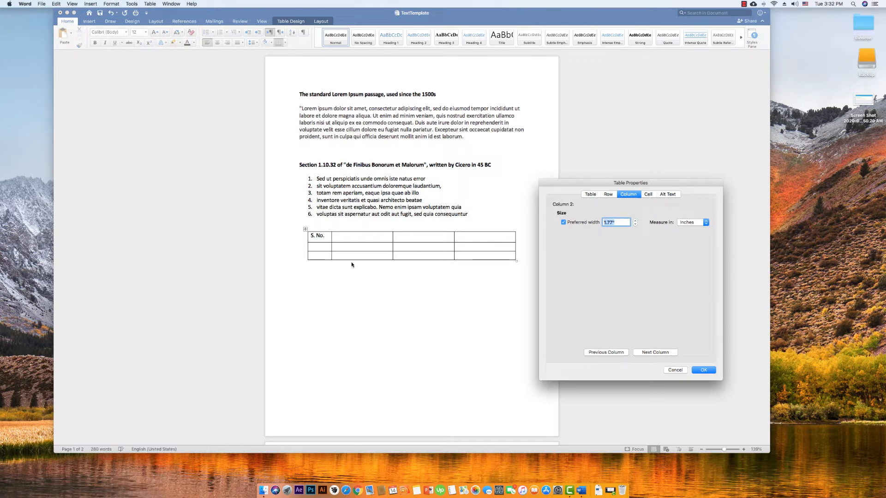
pyautogui.click(648, 194)
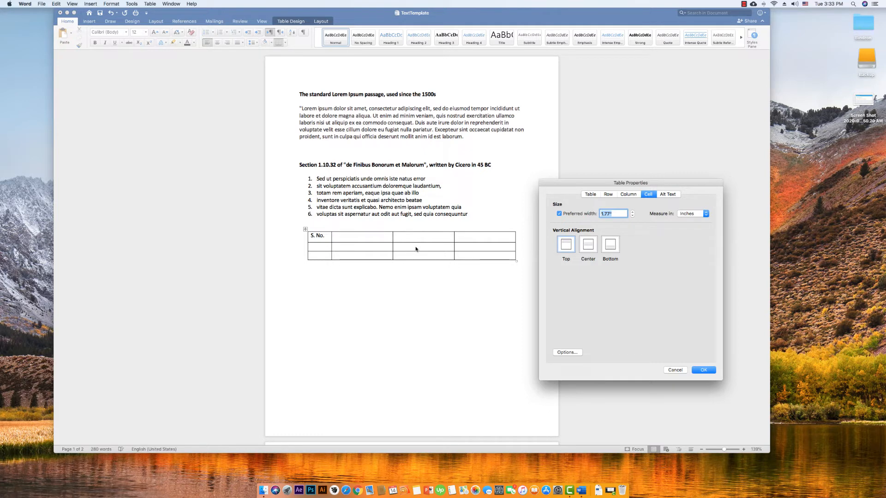
pyautogui.click(668, 194)
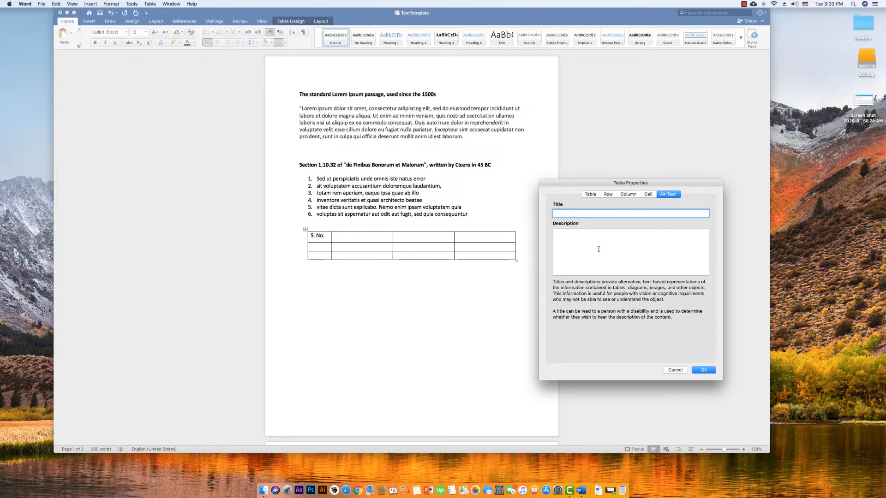
pyautogui.click(590, 194)
pyautogui.click(665, 195)
pyautogui.click(594, 266)
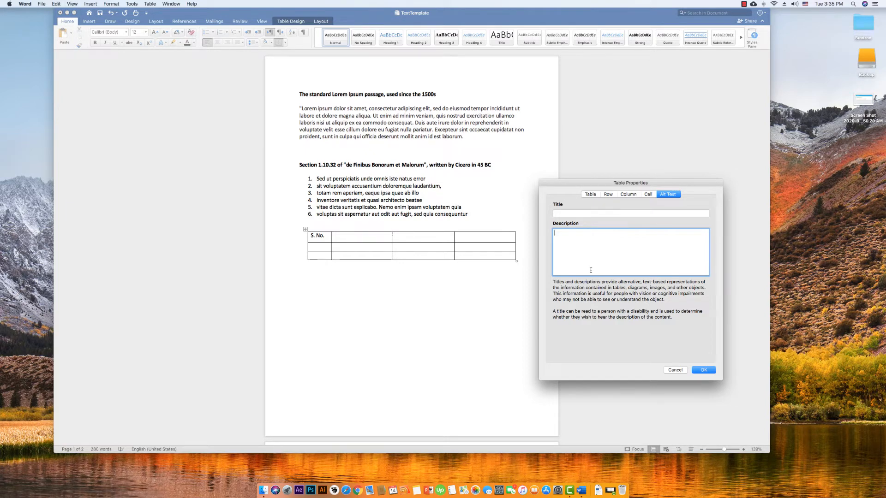
# - Compare the table-level settings with the alt text fields, then apply the table properties with Left alignment
pyautogui.click(591, 196)
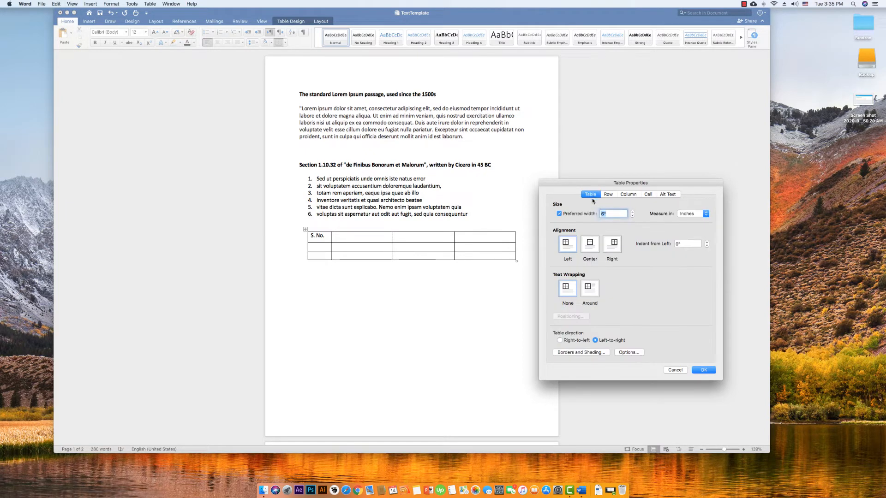
pyautogui.click(668, 194)
pyautogui.click(591, 194)
pyautogui.click(668, 196)
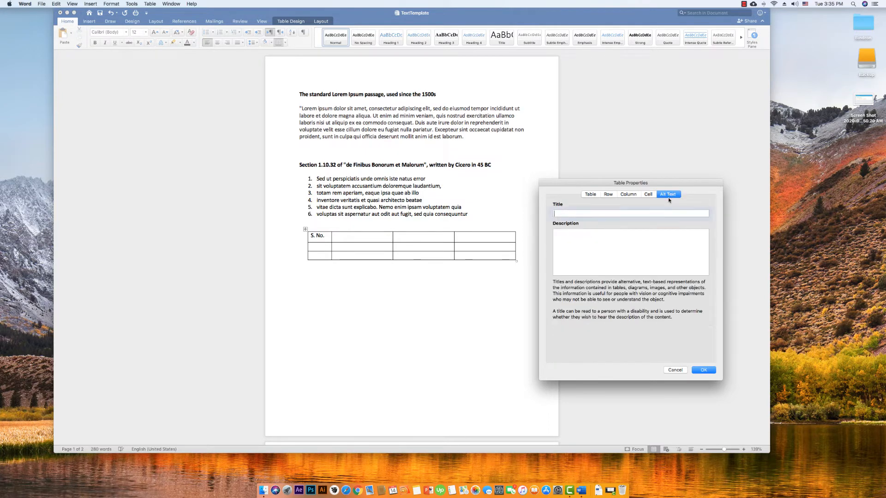
pyautogui.click(590, 194)
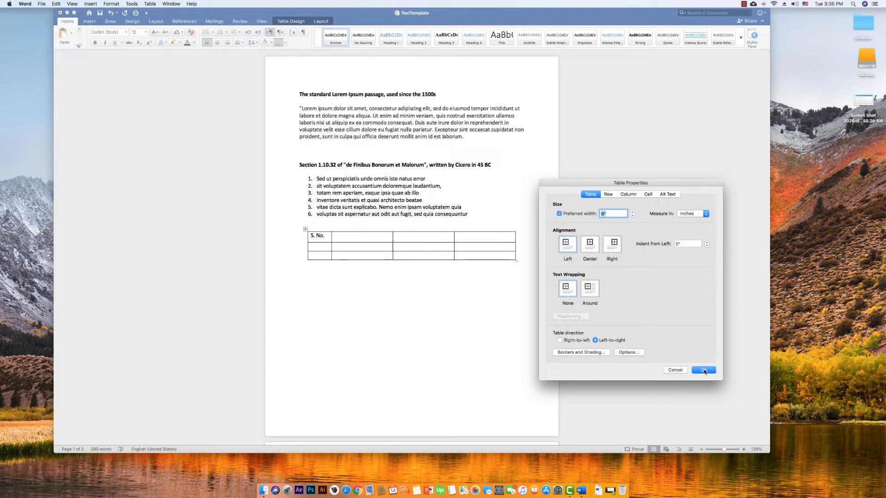
pyautogui.click(703, 370)
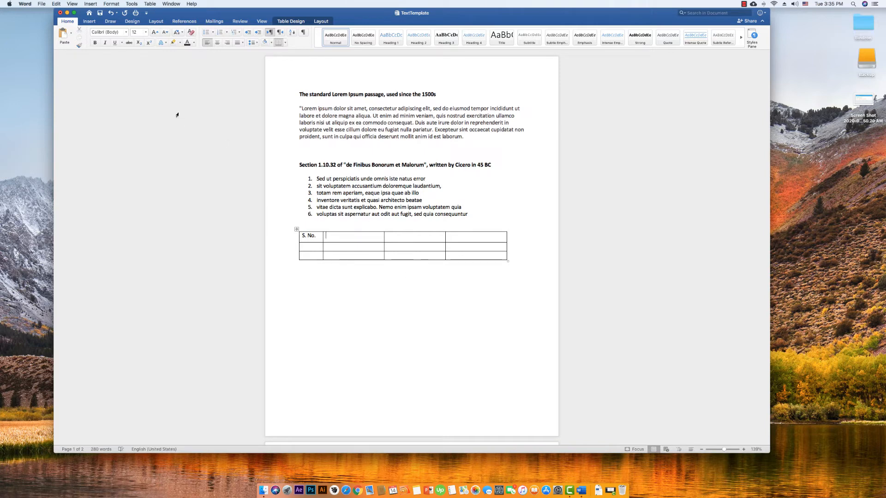
# - Insert a nested table with 5 columns, 2 rows and Auto initial column width in the header row's second cell
pyautogui.click(89, 21)
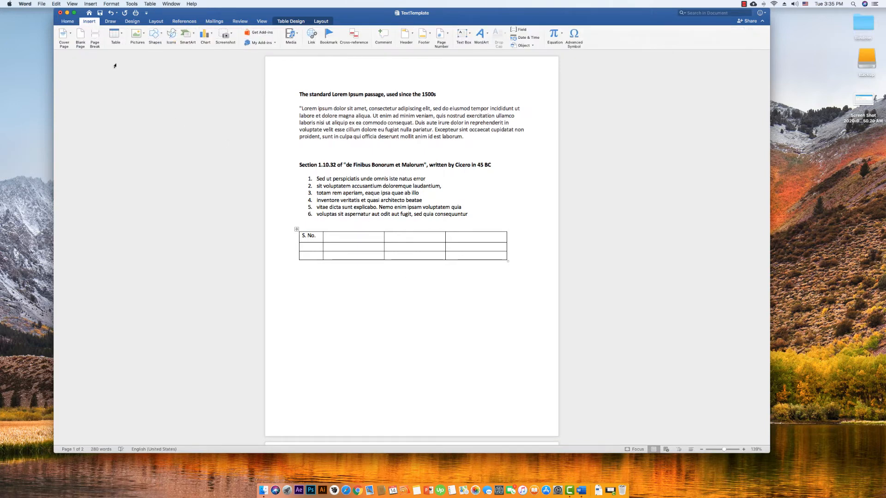
pyautogui.click(123, 36)
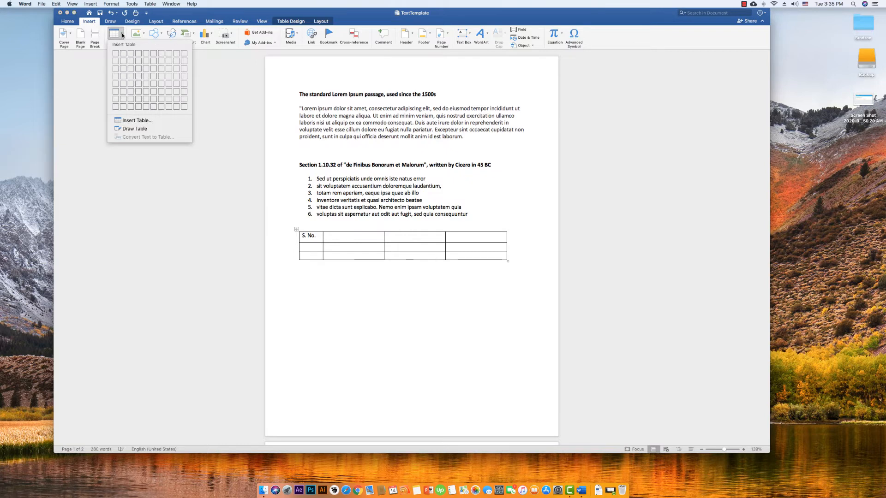
pyautogui.click(146, 123)
pyautogui.moveTo(416, 98); pyautogui.dragTo(568, 181)
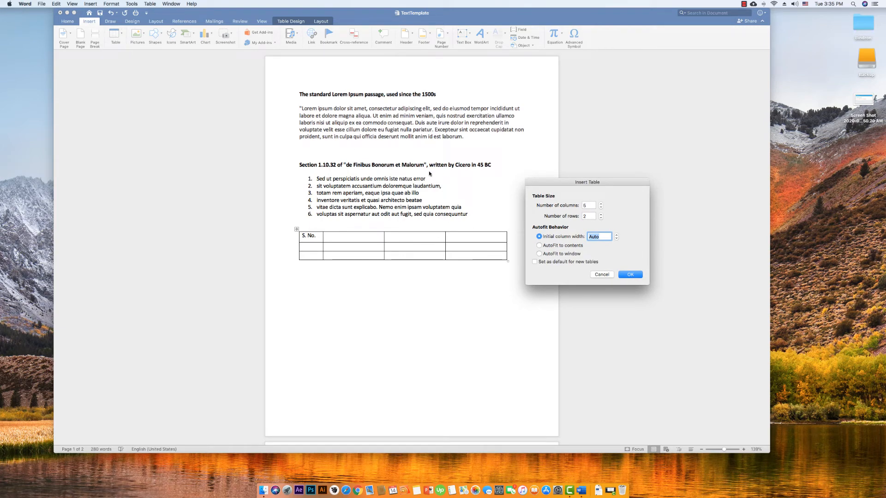
pyautogui.moveTo(595, 187); pyautogui.dragTo(597, 173)
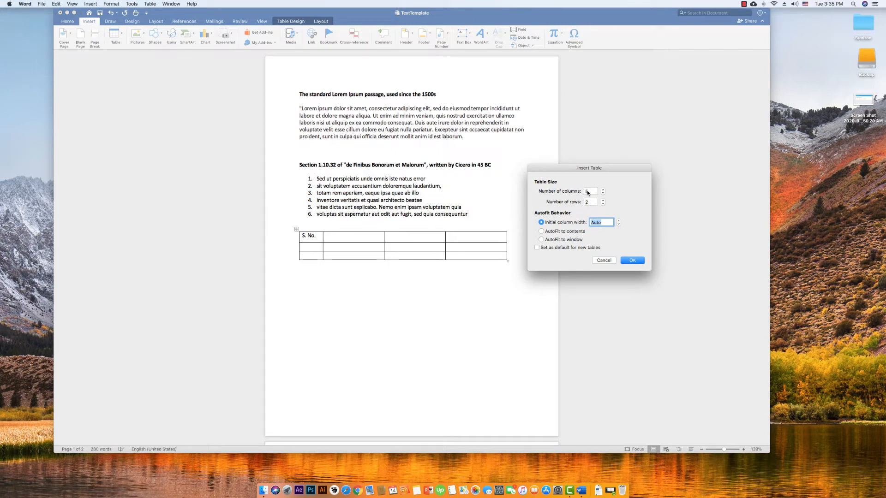
pyautogui.moveTo(587, 169); pyautogui.dragTo(586, 180)
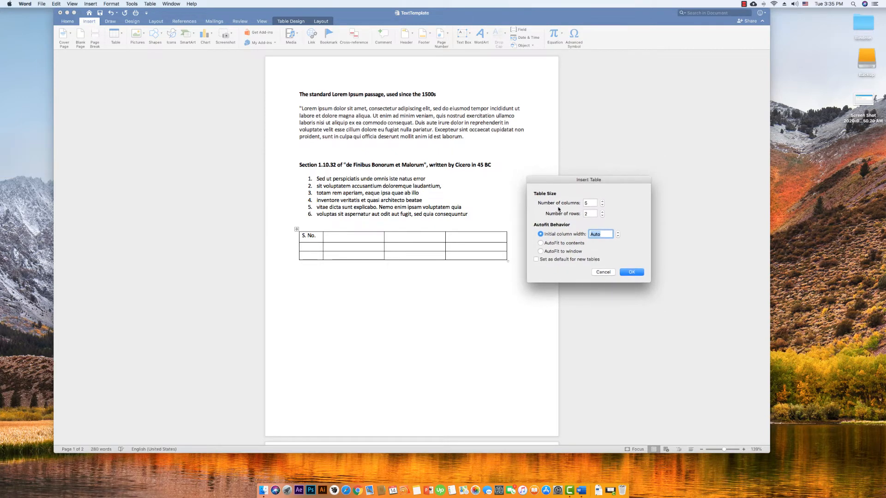
pyautogui.click(583, 203)
pyautogui.press('Tab')
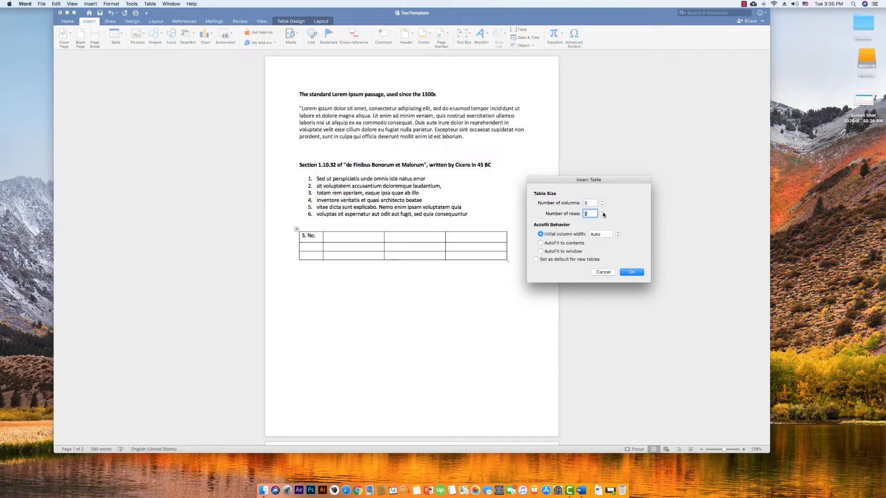
pyautogui.click(565, 244)
pyautogui.click(540, 251)
pyautogui.click(555, 244)
pyautogui.click(542, 234)
pyautogui.click(631, 272)
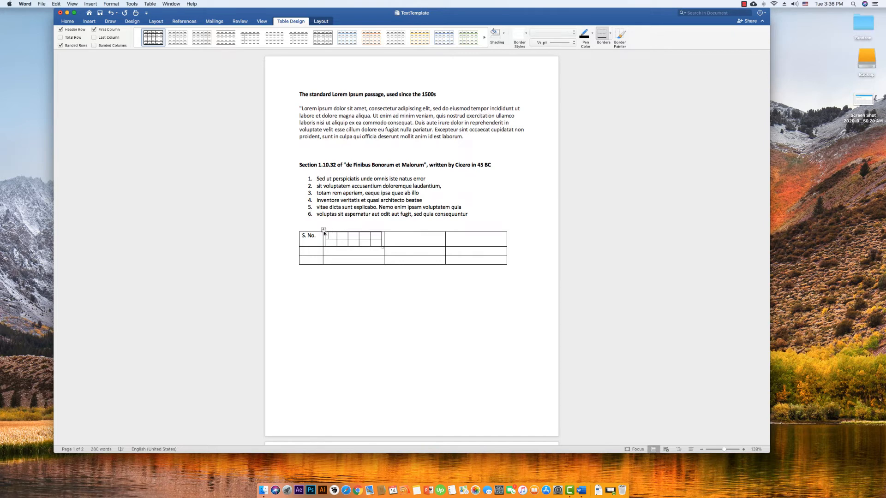
# - Move the nested table out below the S. No. table and enlarge it to about the same width
pyautogui.moveTo(324, 230); pyautogui.dragTo(298, 294)
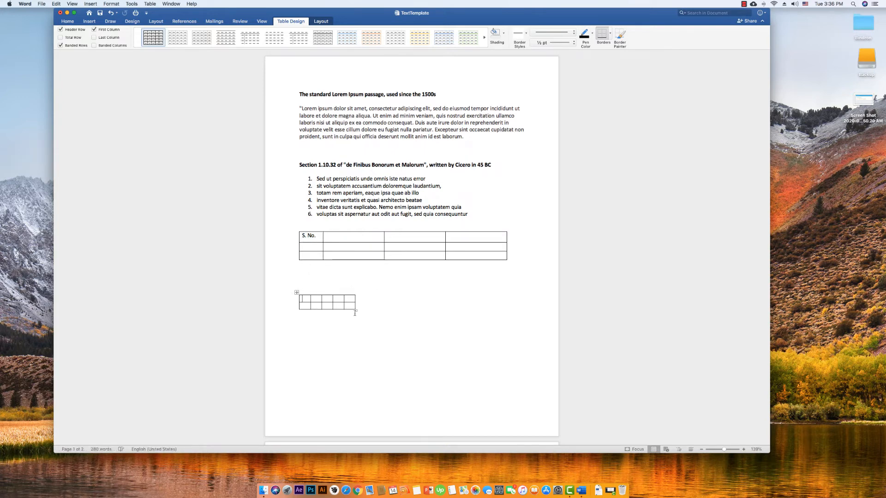
pyautogui.moveTo(356, 310); pyautogui.dragTo(504, 336)
pyautogui.click(297, 293)
pyautogui.click(335, 282)
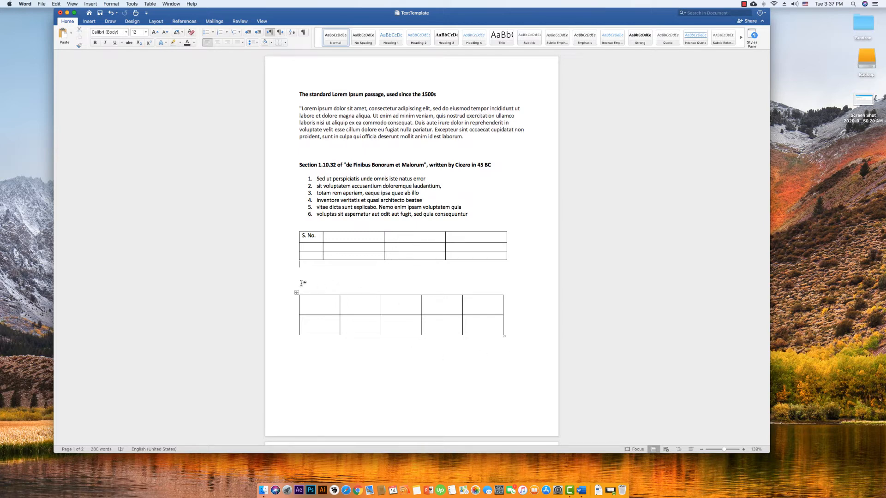
# - Delete the last two entire columns of the lower table
pyautogui.moveTo(302, 283); pyautogui.dragTo(432, 375)
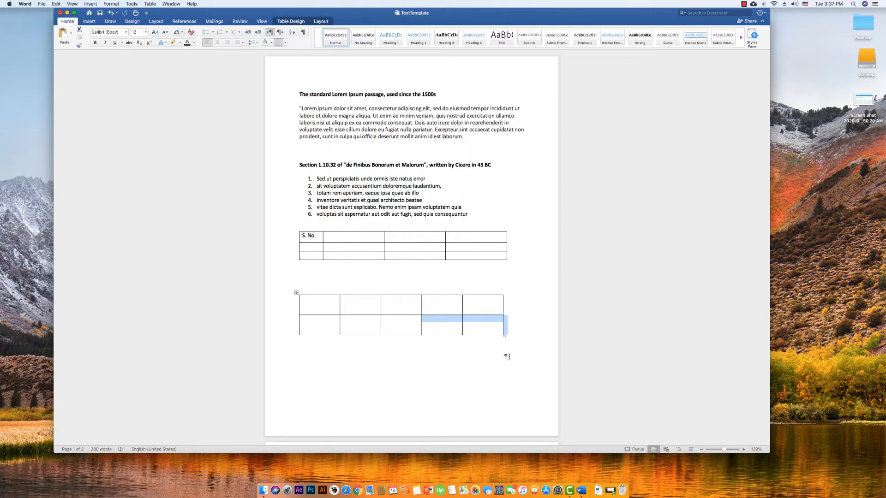
pyautogui.press('BackSpace')
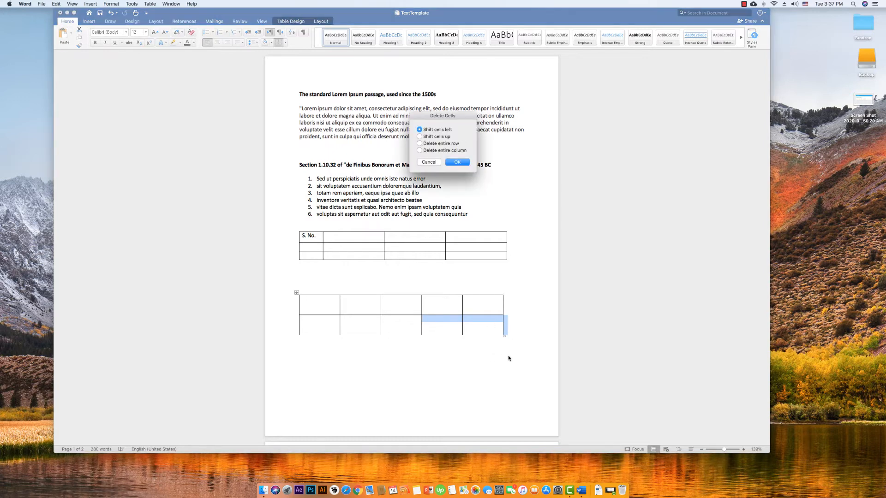
pyautogui.click(435, 150)
pyautogui.click(457, 162)
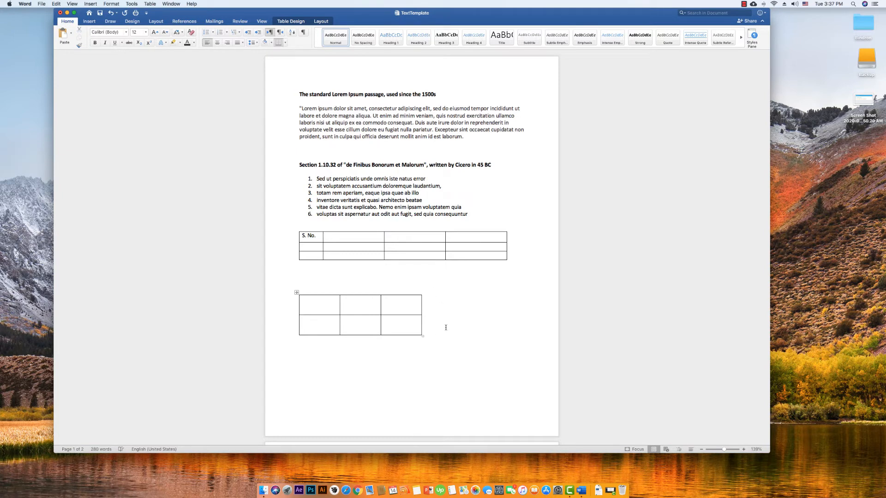
# - Select the whole lower table and delete it from the page
pyautogui.click(297, 293)
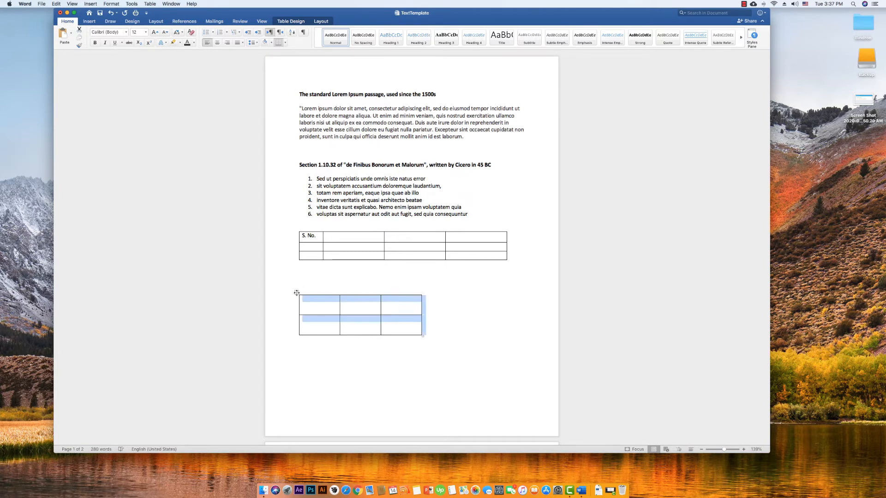
pyautogui.rightClick(297, 292)
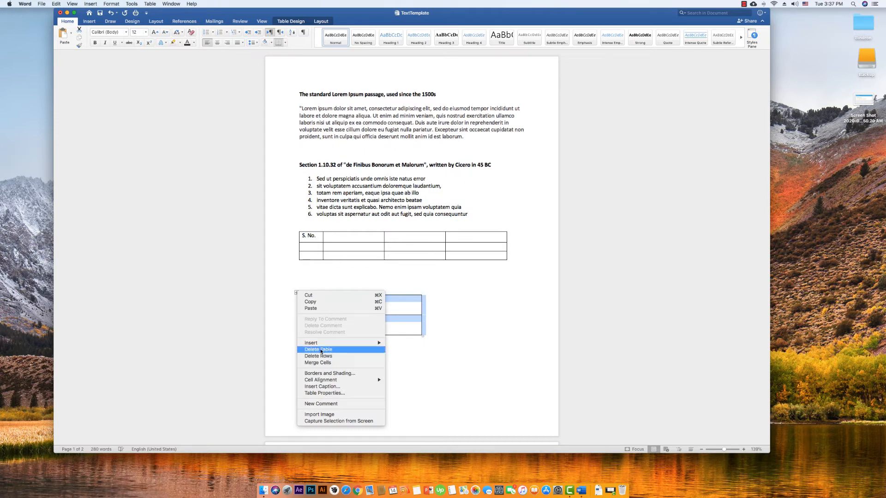
pyautogui.click(295, 294)
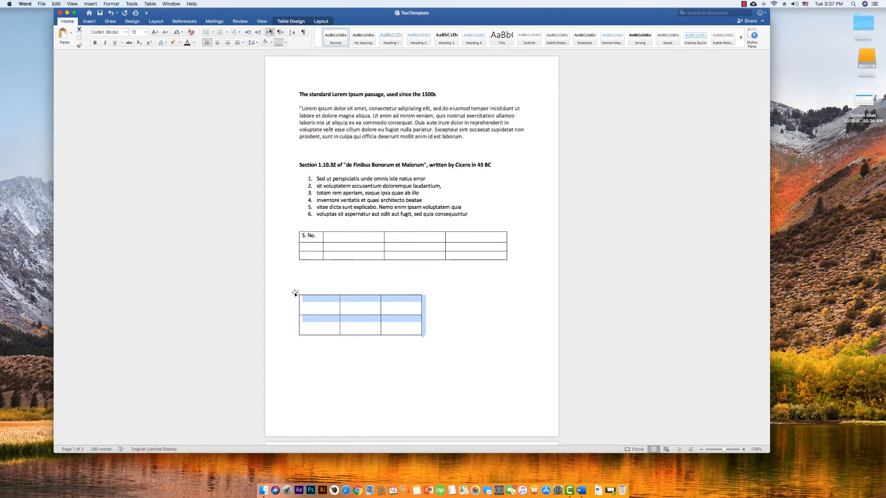
pyautogui.press('BackSpace')
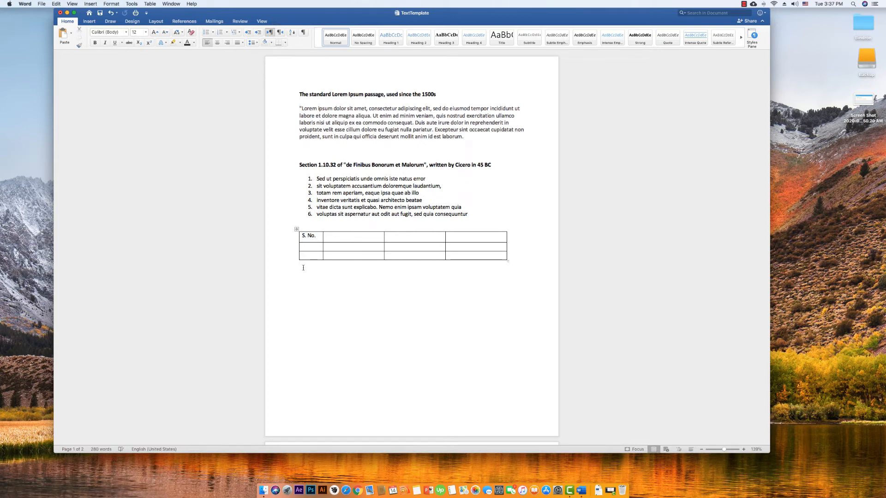
# - Delete the last row of the S. No. table together with the page break below it
pyautogui.click(297, 229)
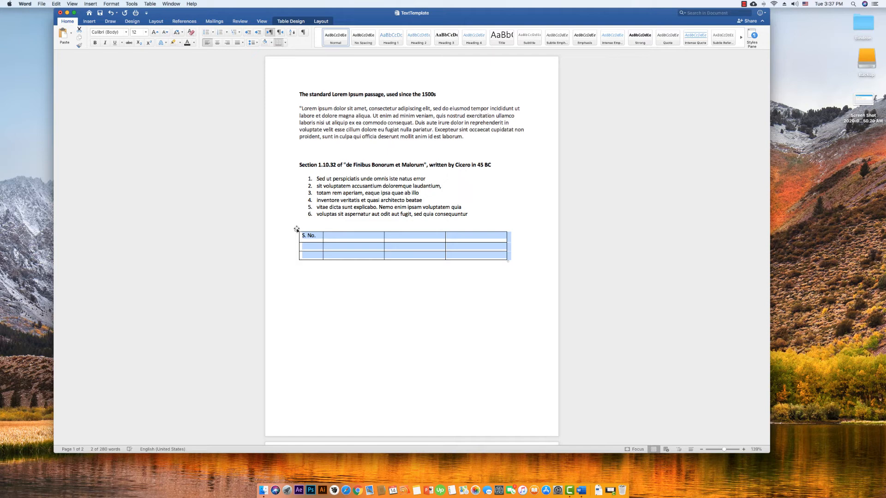
pyautogui.click(415, 283)
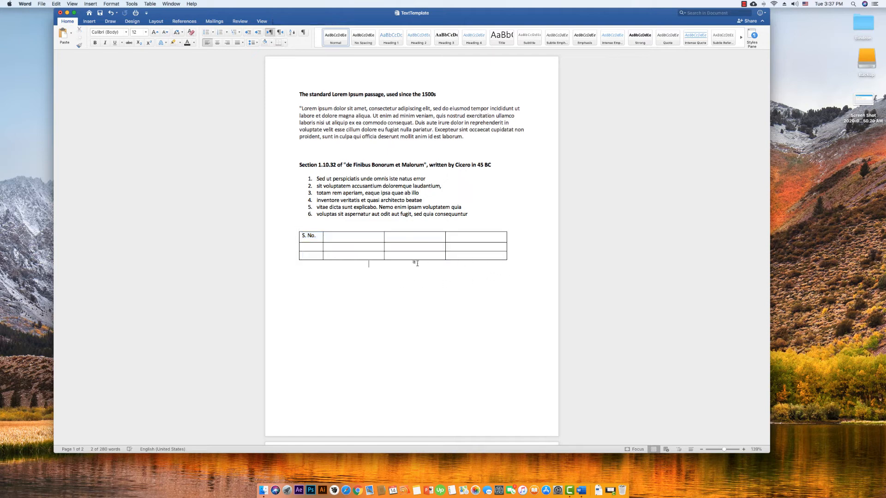
pyautogui.moveTo(415, 263); pyautogui.dragTo(311, 252)
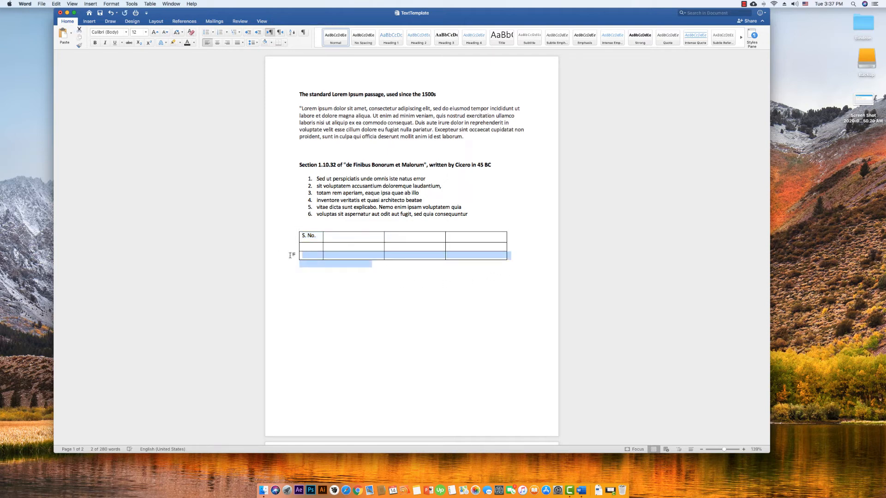
pyautogui.press('BackSpace')
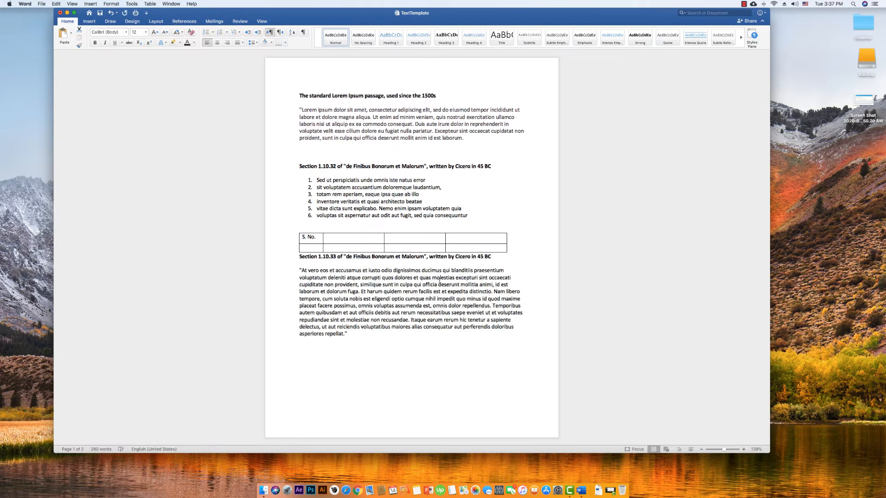
# - Add a blank line below the table and insert a page break before the Section 1.10.33 heading
pyautogui.press('Return')
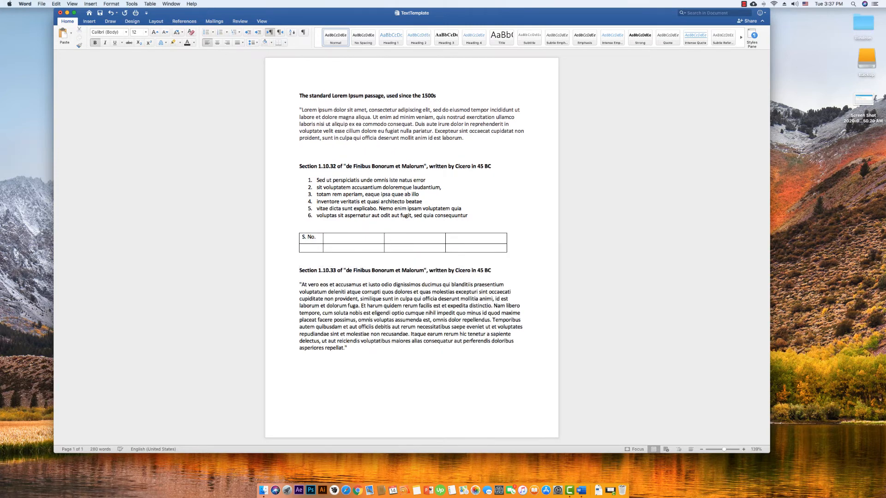
pyautogui.press('super+Return')
pyautogui.scroll(3, 435, 279)
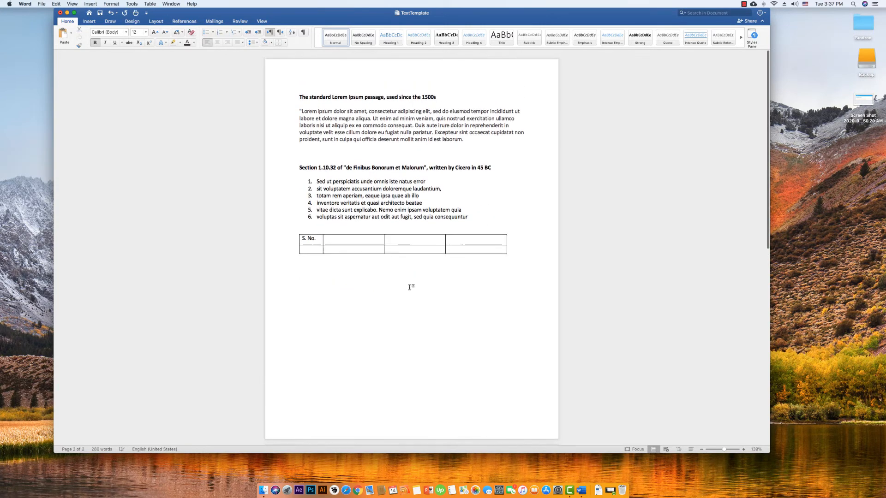
pyautogui.click(383, 292)
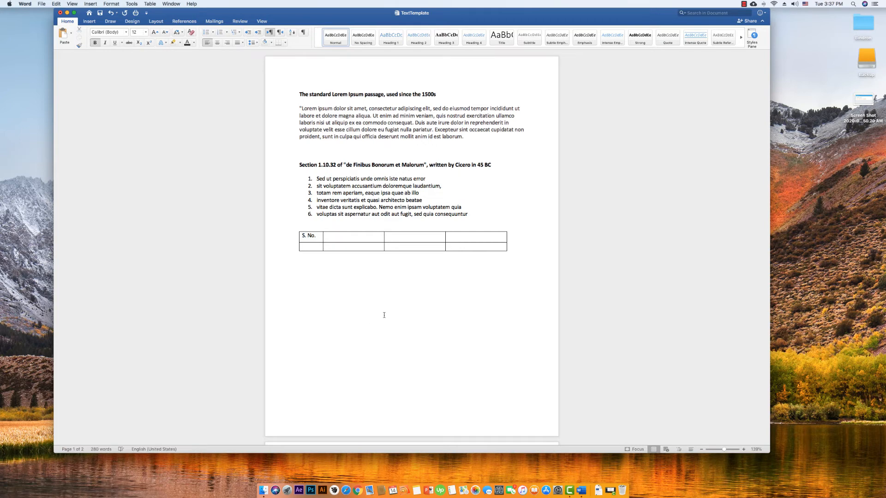
# - Draw a table below the S. No. table with a full-height first column and a second column about 4.39 inches wide, divided horizontally into two rows
pyautogui.scroll(-4, 383, 315)
pyautogui.scroll(4, 384, 315)
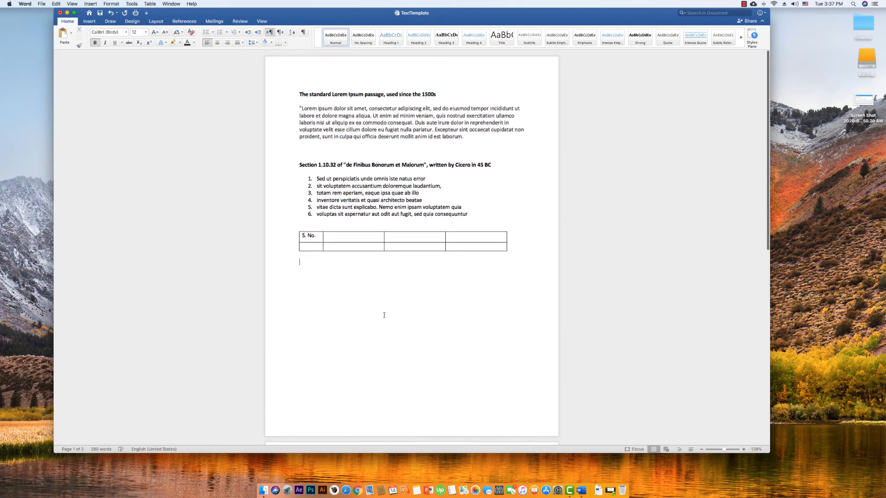
pyautogui.click(412, 270)
pyautogui.click(92, 22)
pyautogui.click(115, 36)
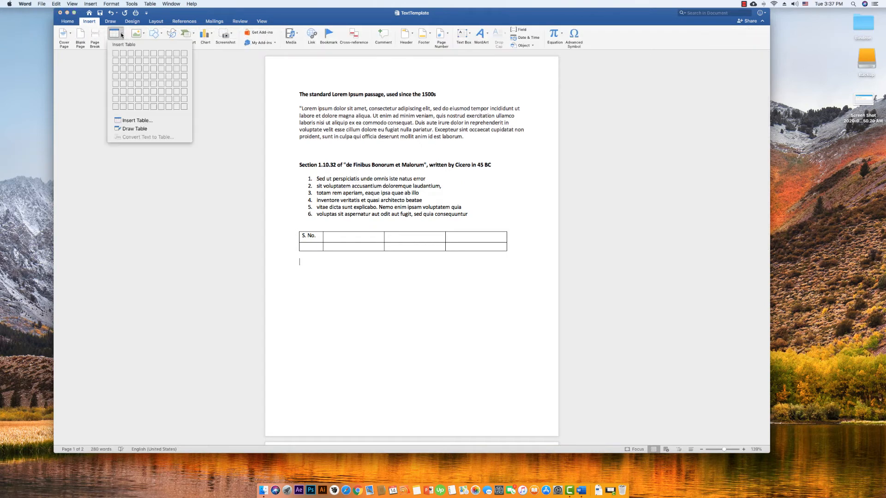
pyautogui.click(133, 129)
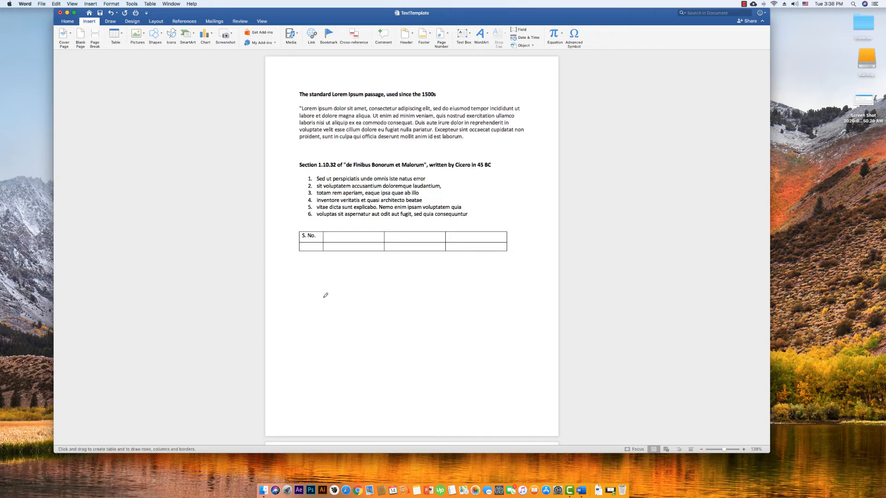
pyautogui.moveTo(301, 273)
pyautogui.mouseDown()
pyautogui.moveTo(299, 366)
pyautogui.moveTo(511, 377)
pyautogui.mouseUp()
pyautogui.moveTo(358, 265); pyautogui.dragTo(356, 365)
pyautogui.moveTo(357, 306); pyautogui.dragTo(509, 309)
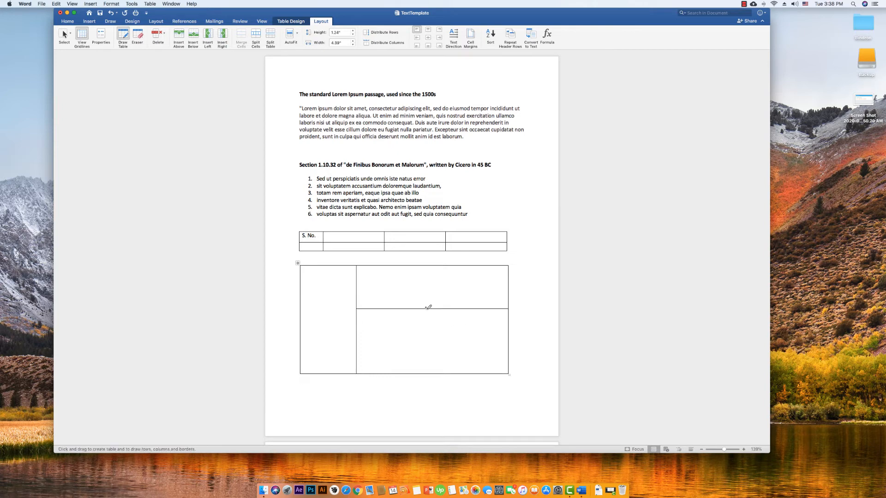
# - Draw three vertical dividers in the lower row of the new table and two in its upper row, finishing the table drawing
pyautogui.moveTo(427, 308); pyautogui.dragTo(427, 372)
pyautogui.moveTo(474, 308); pyautogui.dragTo(473, 373)
pyautogui.moveTo(387, 307); pyautogui.dragTo(387, 373)
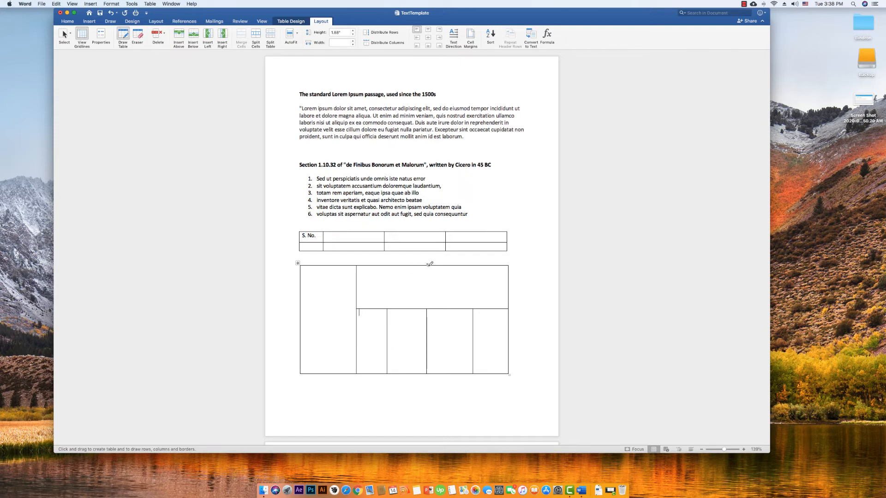
pyautogui.moveTo(451, 265); pyautogui.dragTo(451, 305)
pyautogui.moveTo(405, 266); pyautogui.dragTo(405, 306)
pyautogui.press('Escape')
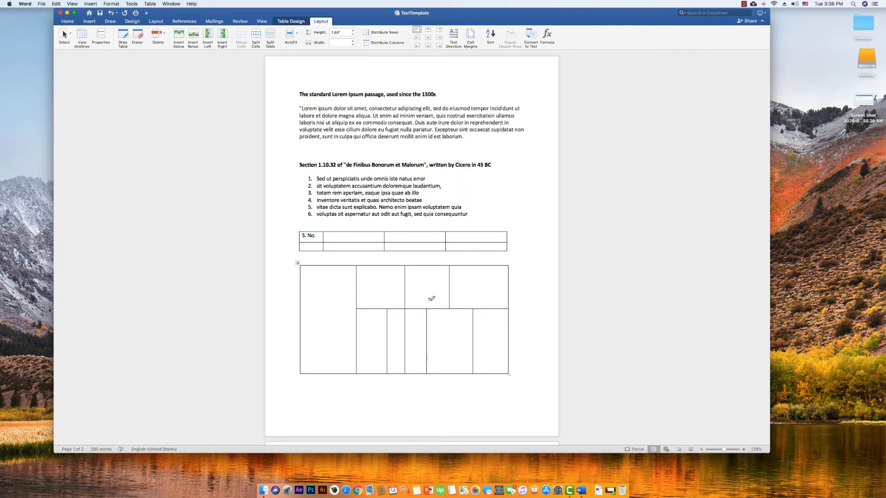
pyautogui.click(436, 318)
pyautogui.click(416, 332)
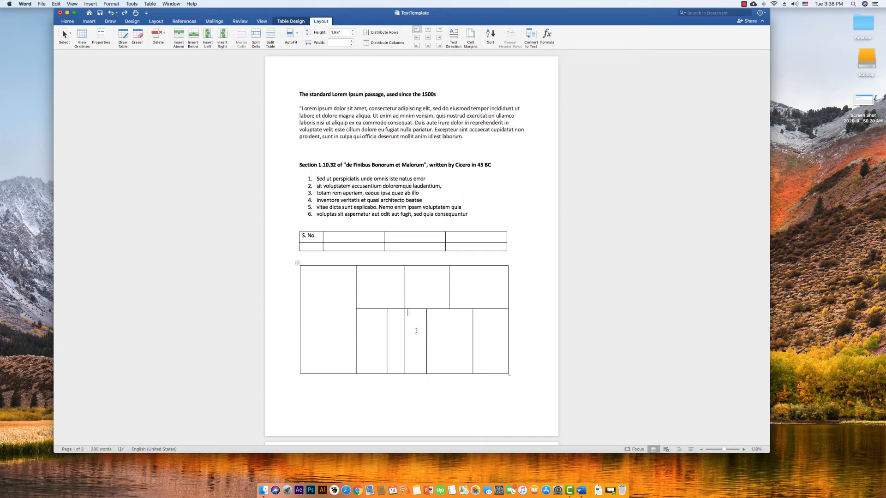
pyautogui.click(423, 286)
pyautogui.click(372, 273)
pyautogui.click(346, 319)
pyautogui.press('super+z')
pyautogui.click(89, 21)
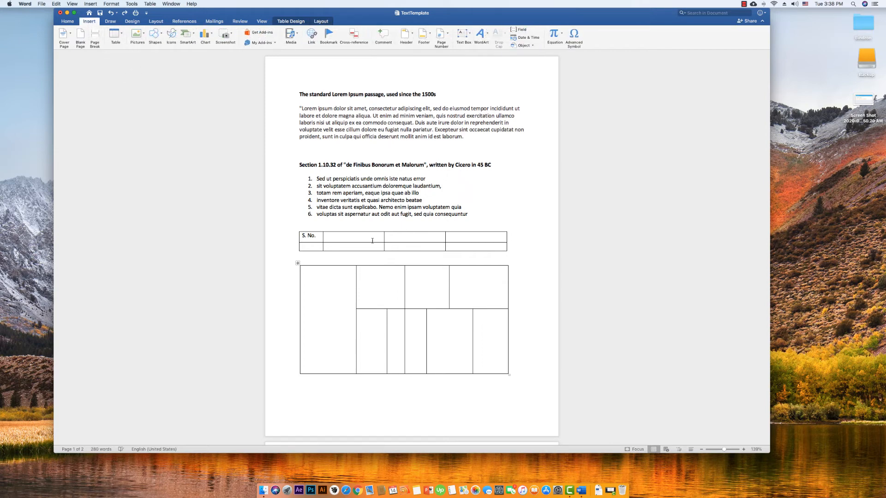
# - Select the whole drawn table and apply the plain table style with light grey banding and thin grey borders
pyautogui.click(300, 22)
pyautogui.click(323, 22)
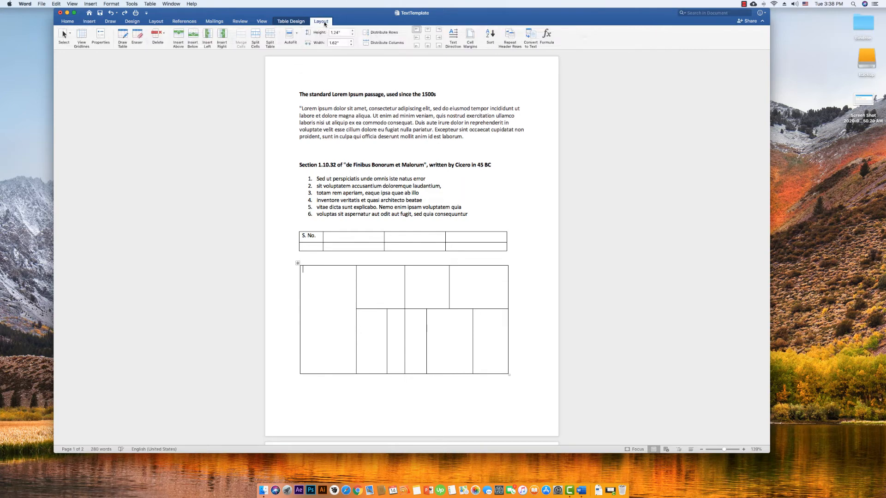
pyautogui.click(297, 22)
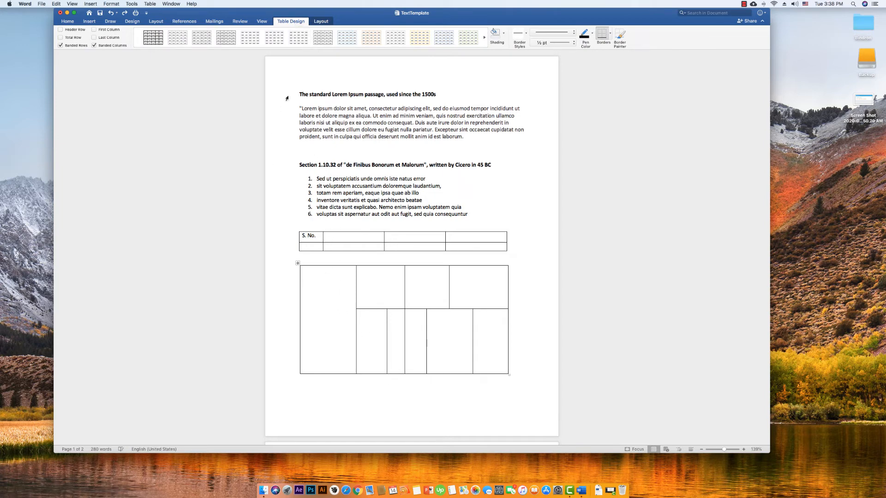
pyautogui.click(298, 264)
pyautogui.click(202, 37)
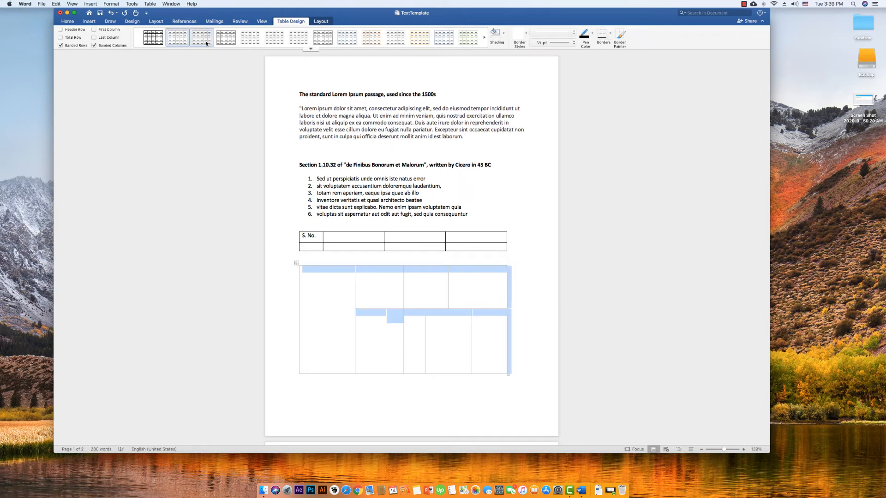
pyautogui.click(439, 333)
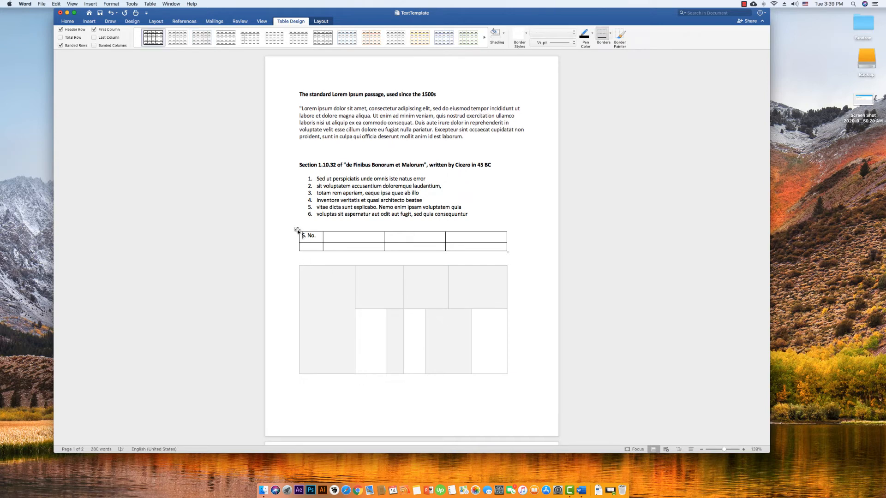
# - Apply the blue grid table style with a solid header row and banded rows to the whole S. No. table
pyautogui.click(297, 231)
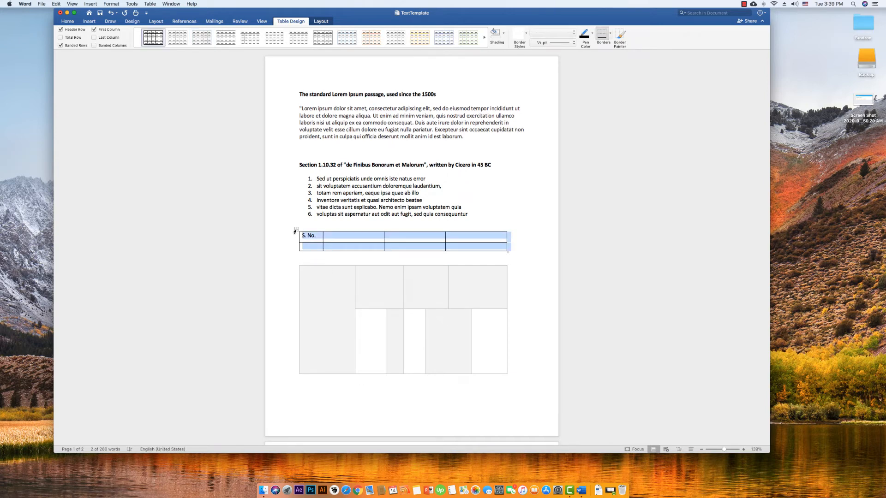
pyautogui.moveTo(272, 48)
pyautogui.click(310, 49)
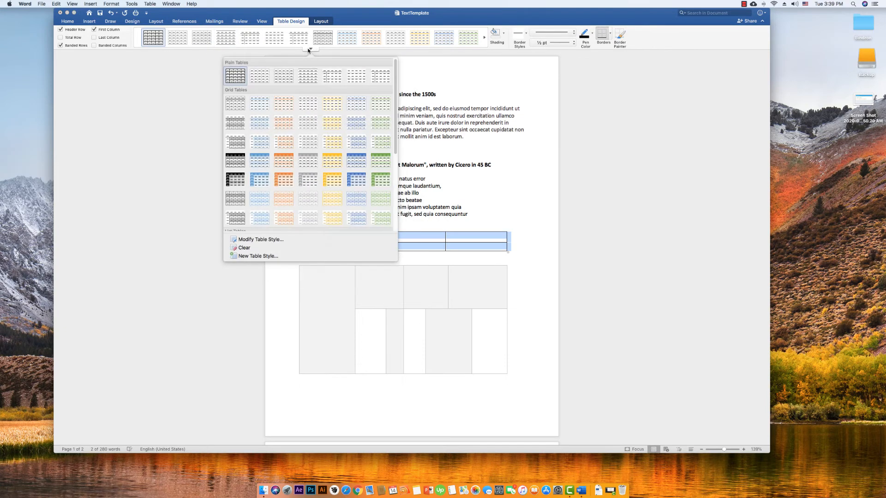
pyautogui.click(356, 160)
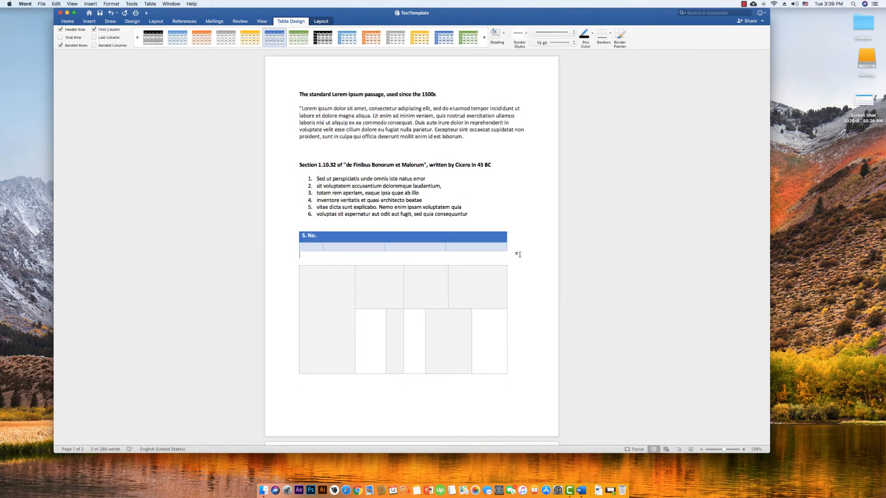
# - Insert a row below the last row of the S. No. table
pyautogui.click(497, 249)
pyautogui.rightClick(462, 249)
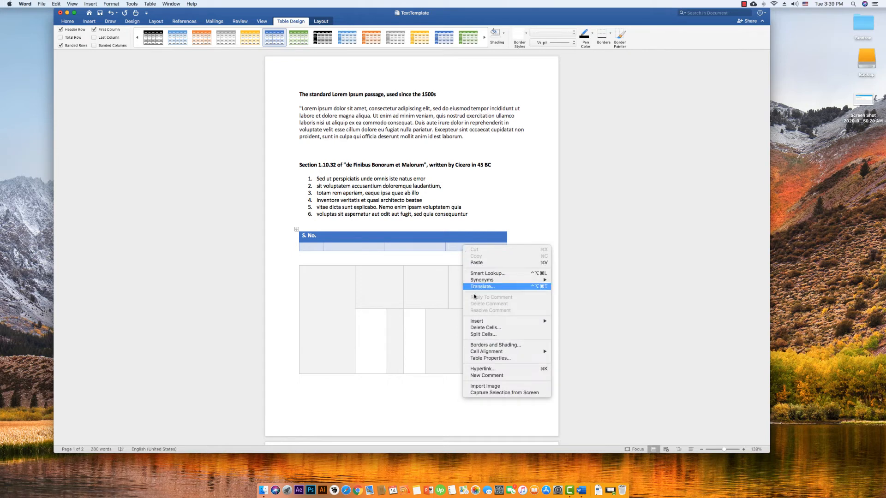
pyautogui.moveTo(541, 322)
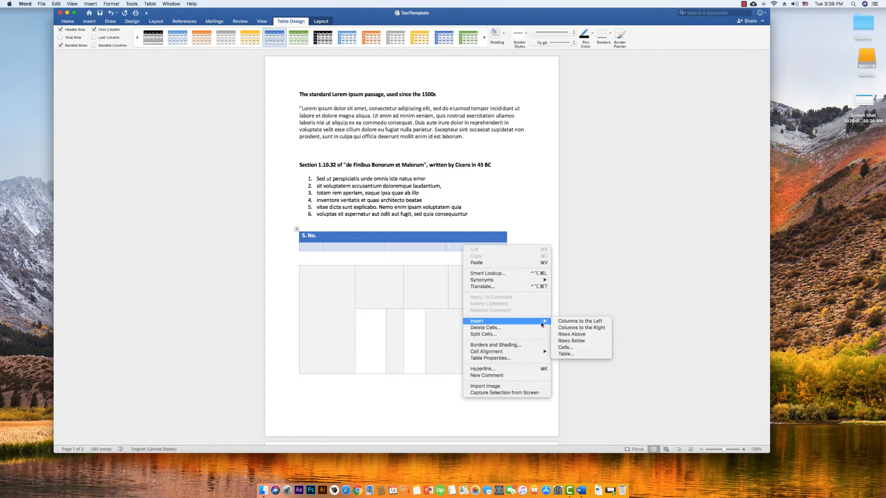
pyautogui.click(572, 342)
pyautogui.click(492, 258)
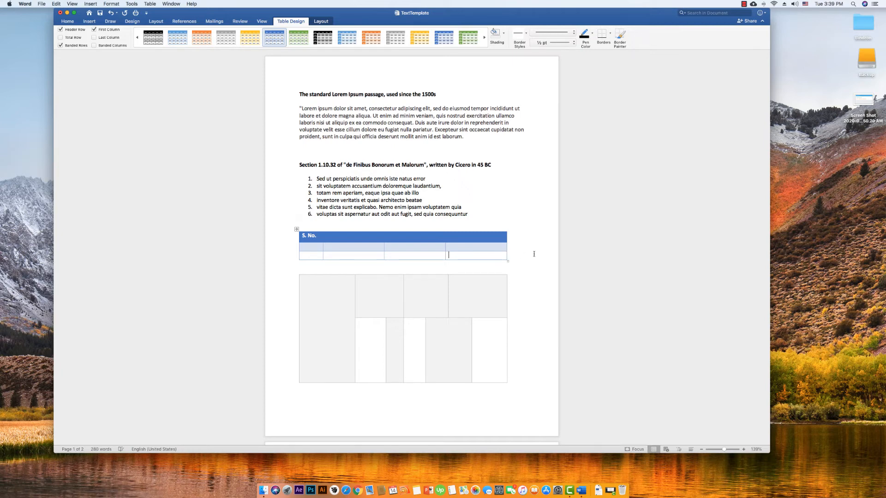
# - Extend the S. No. table with four more rows by moving on past its last cell
pyautogui.press('Tab')
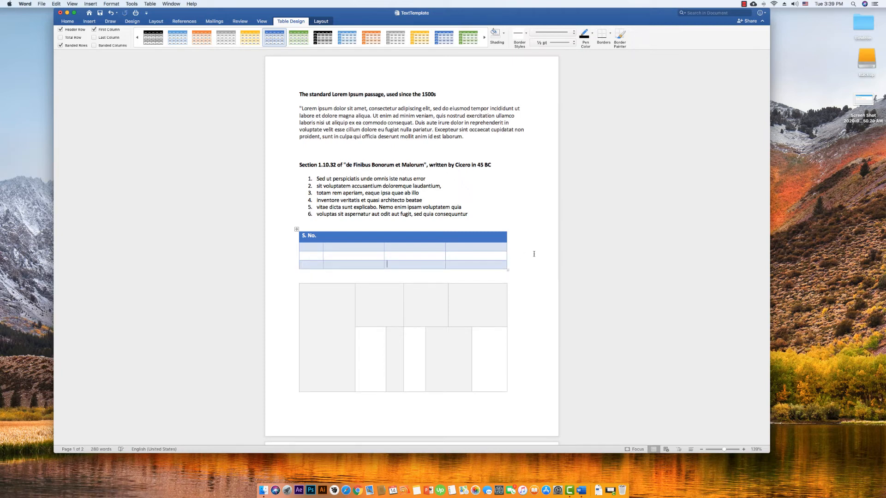
pyautogui.press('Tab')
pyautogui.press('Tab')
pyautogui.press('Tab')
pyautogui.press('Tab')
pyautogui.press('Tab')
pyautogui.press('Tab')
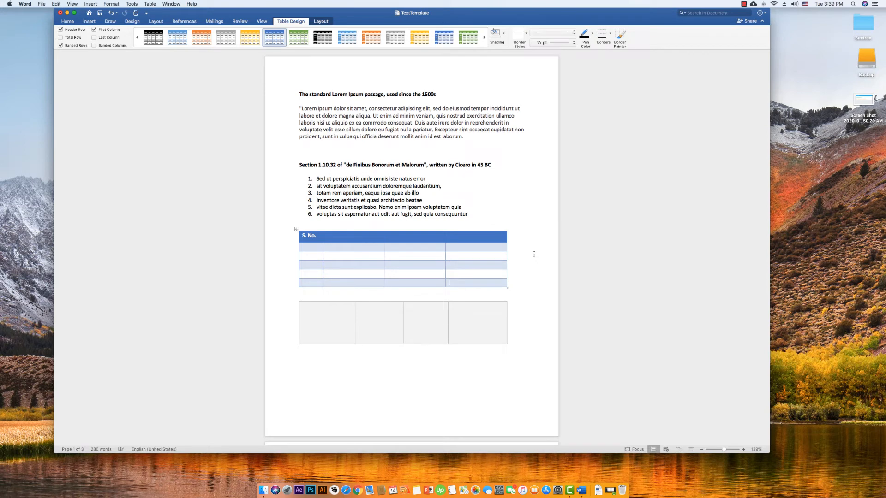
pyautogui.press('Tab')
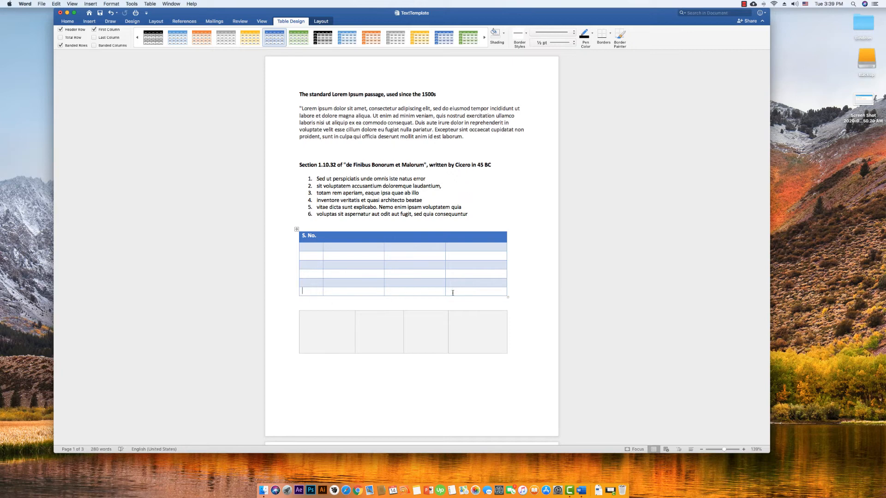
# - Check the lower table across the page break and undo the last two row additions in the S. No. table
pyautogui.click(475, 325)
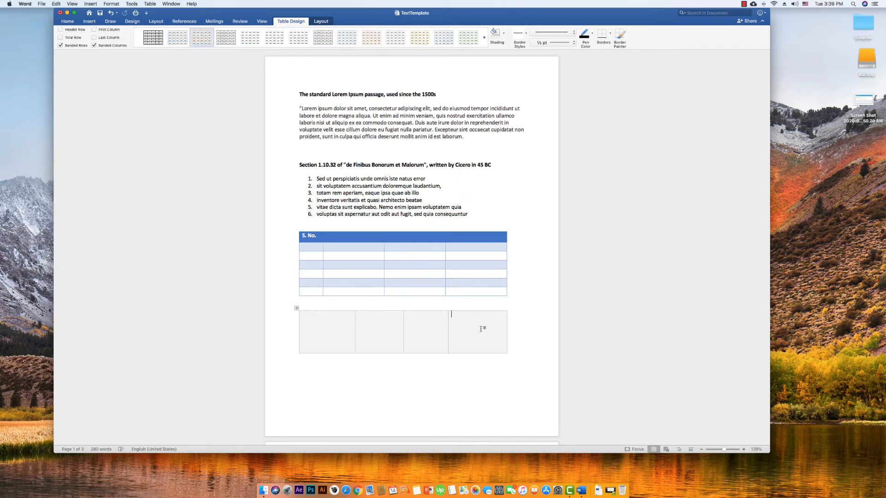
pyautogui.press('Tab')
pyautogui.press('Tab')
pyautogui.scroll(6, 481, 328)
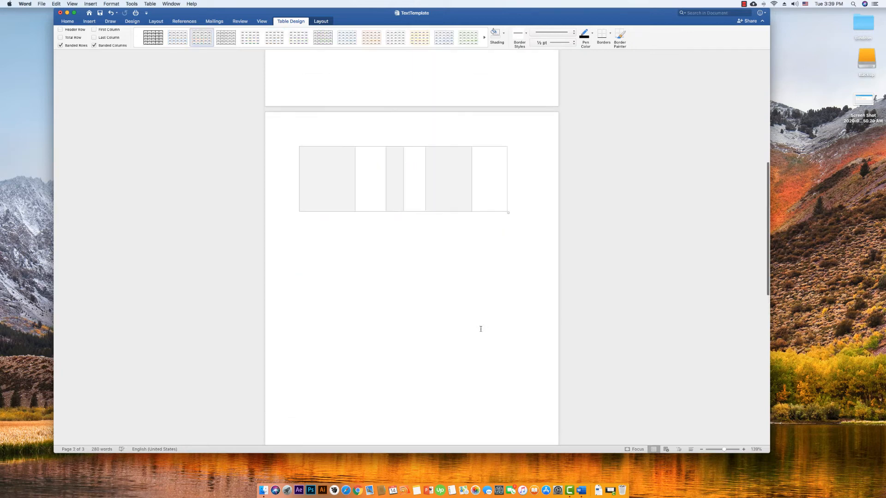
pyautogui.scroll(-2, 481, 329)
pyautogui.scroll(1, 480, 329)
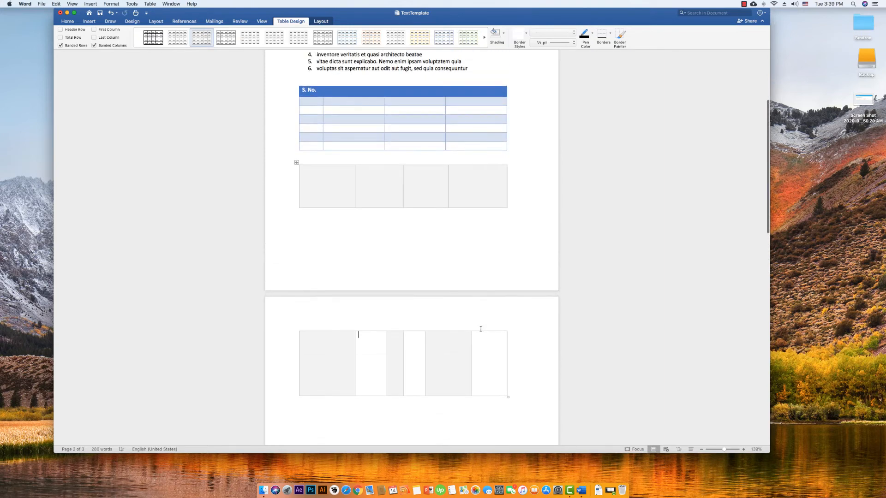
pyautogui.press('super+z')
pyautogui.press('super+z')
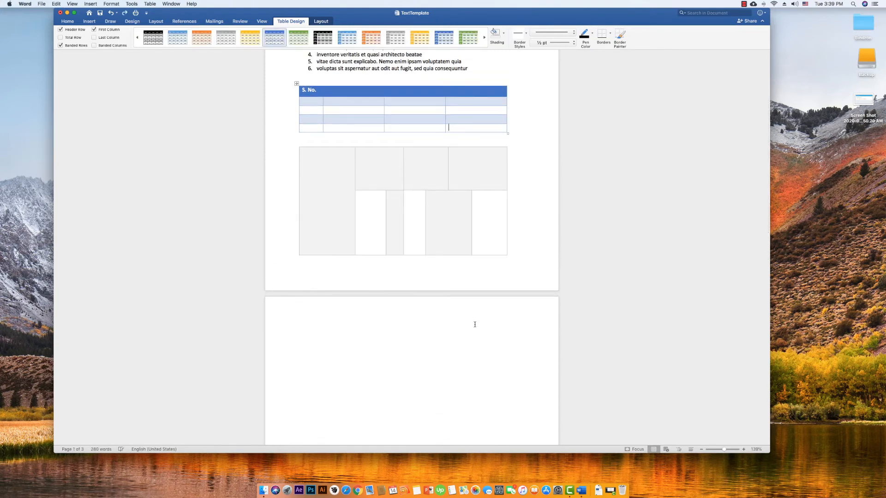
# - Shorten both rows of the lower table, making the upper row about 0.72 inches high
pyautogui.moveTo(447, 254); pyautogui.dragTo(436, 207)
pyautogui.scroll(5, 435, 308)
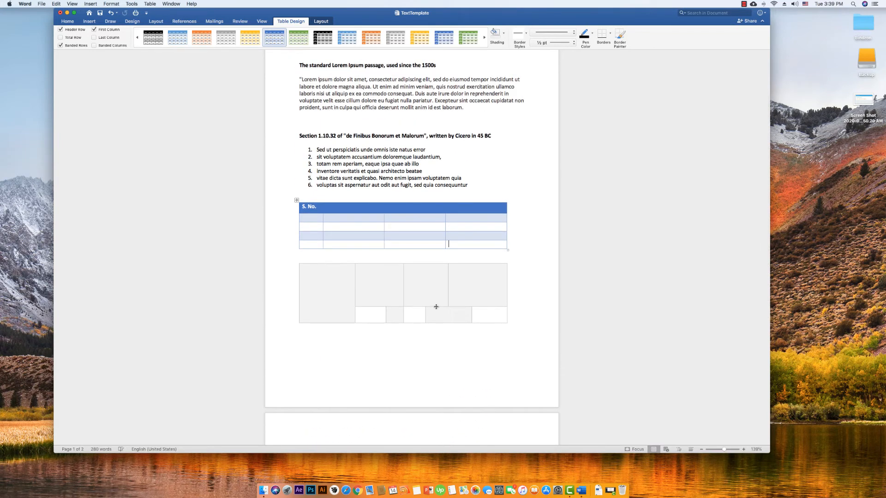
pyautogui.moveTo(435, 306); pyautogui.dragTo(437, 289)
pyautogui.scroll(2, 401, 336)
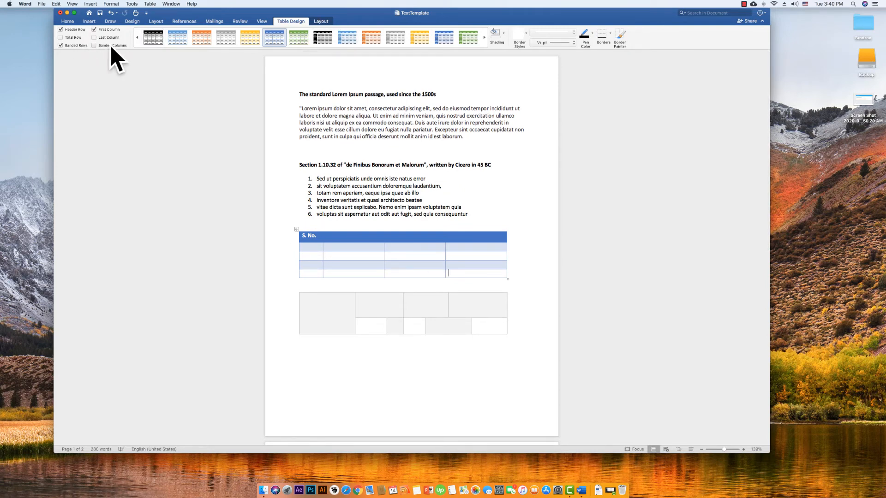
# - Split the third-column cell in the third row under the S. No. header into 2 columns and 1 row
pyautogui.click(319, 21)
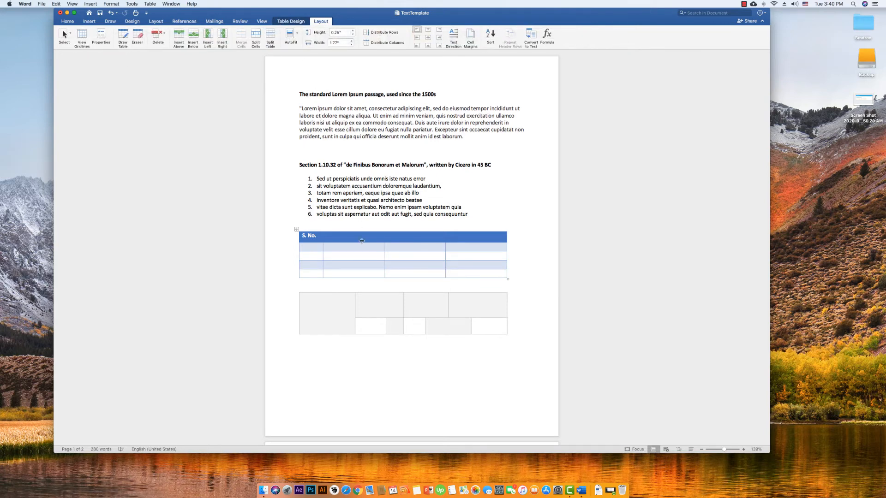
pyautogui.click(373, 310)
pyautogui.click(408, 265)
pyautogui.click(256, 36)
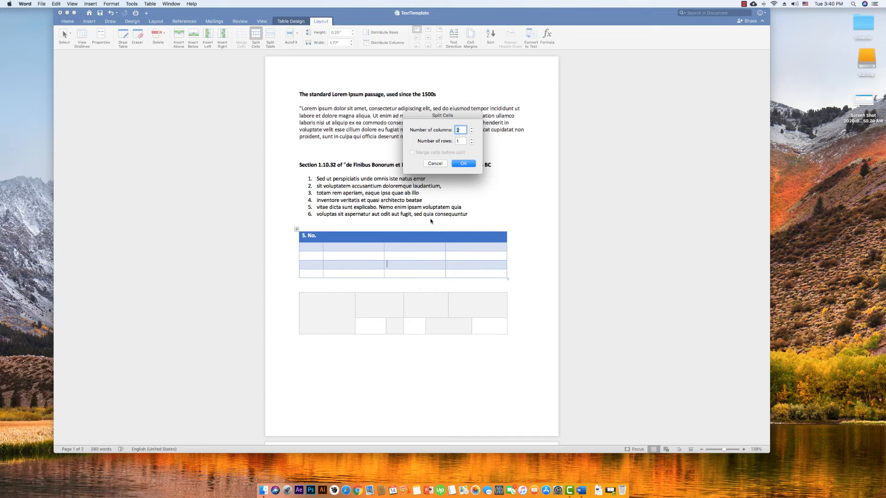
pyautogui.click(463, 164)
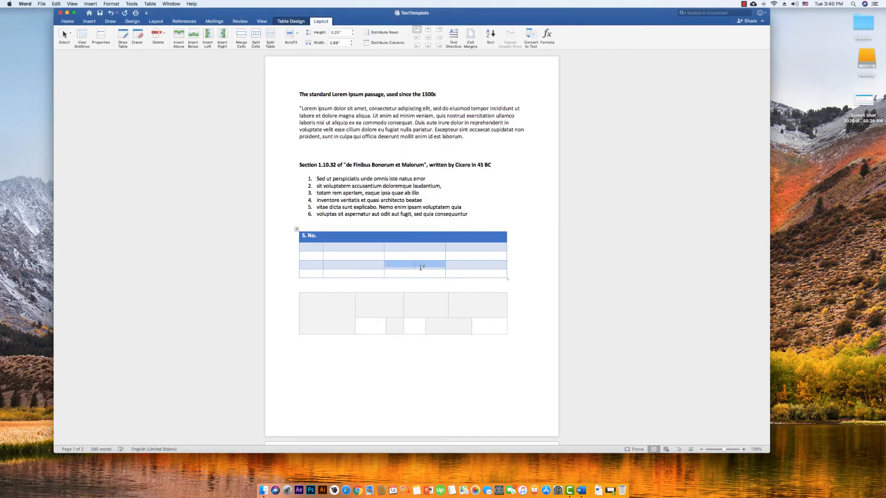
pyautogui.click(420, 266)
# - Split the tall first cell of the lower table into 1 column and 2 rows
pyautogui.click(330, 309)
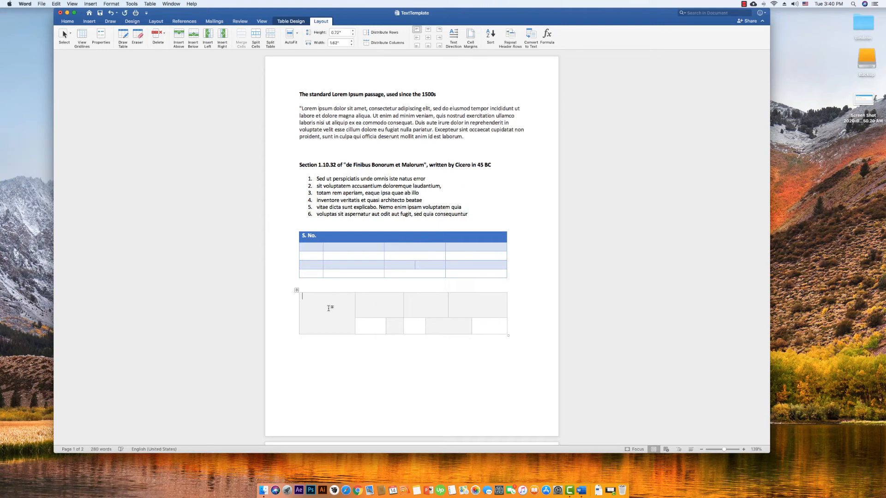
pyautogui.click(255, 35)
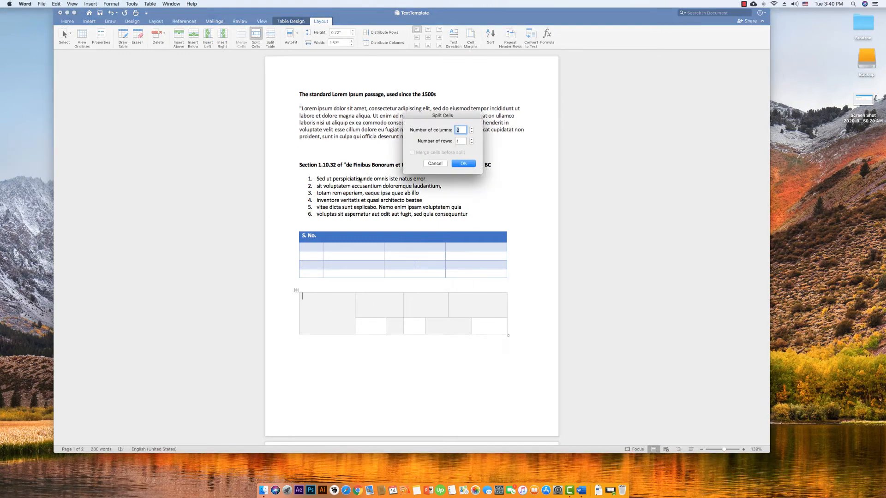
pyautogui.click(471, 139)
pyautogui.click(464, 163)
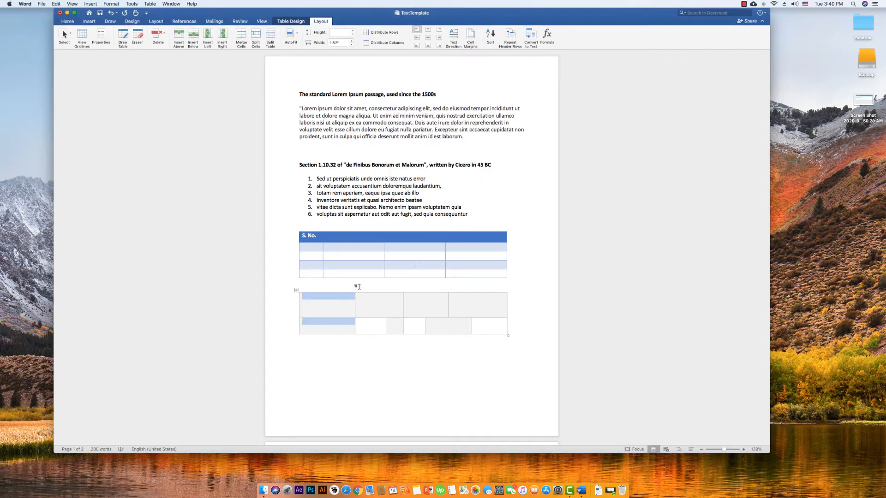
# - Split the lower table at its first row
pyautogui.click(330, 325)
pyautogui.click(338, 312)
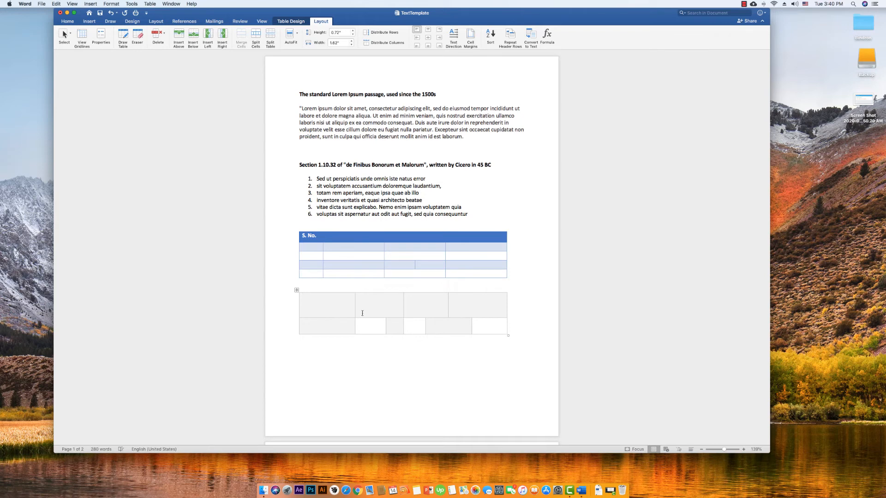
pyautogui.click(381, 312)
pyautogui.click(271, 36)
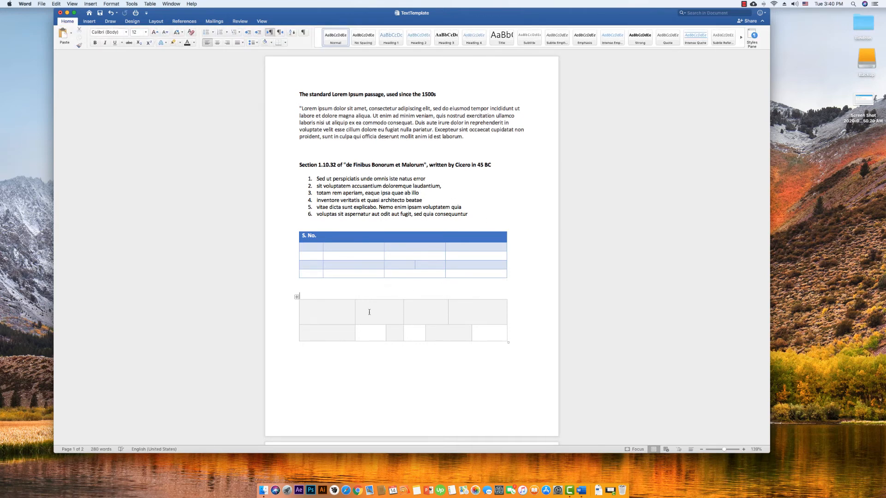
# - Split the lower gray table at its second row and delete the resulting bottom one-row table
pyautogui.click(372, 333)
pyautogui.click(270, 36)
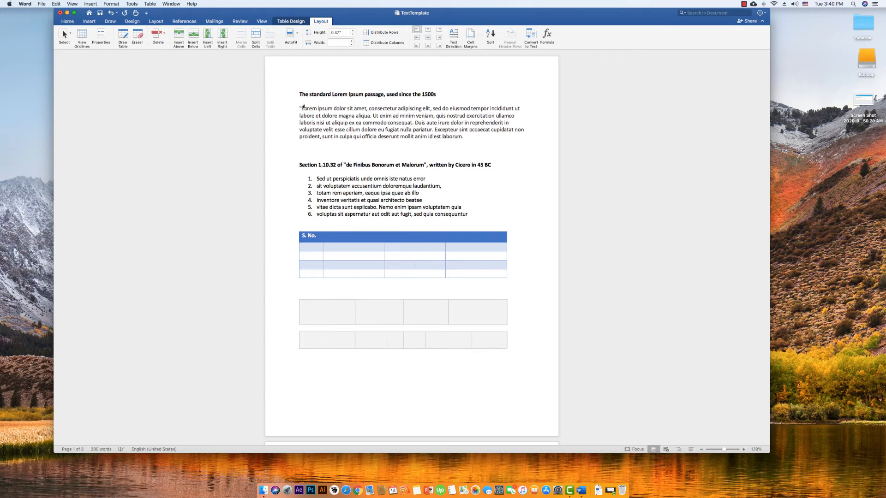
pyautogui.click(338, 308)
pyautogui.moveTo(297, 297); pyautogui.dragTo(297, 292)
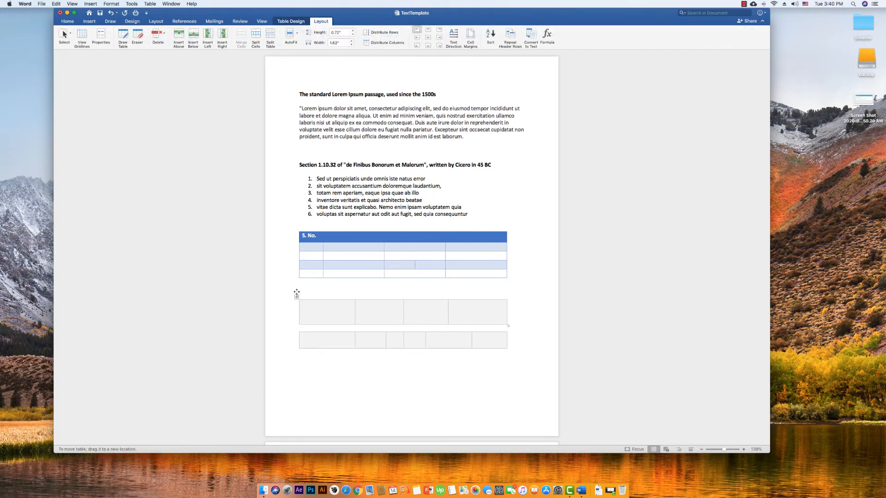
pyautogui.click(296, 297)
pyautogui.click(323, 344)
pyautogui.click(296, 329)
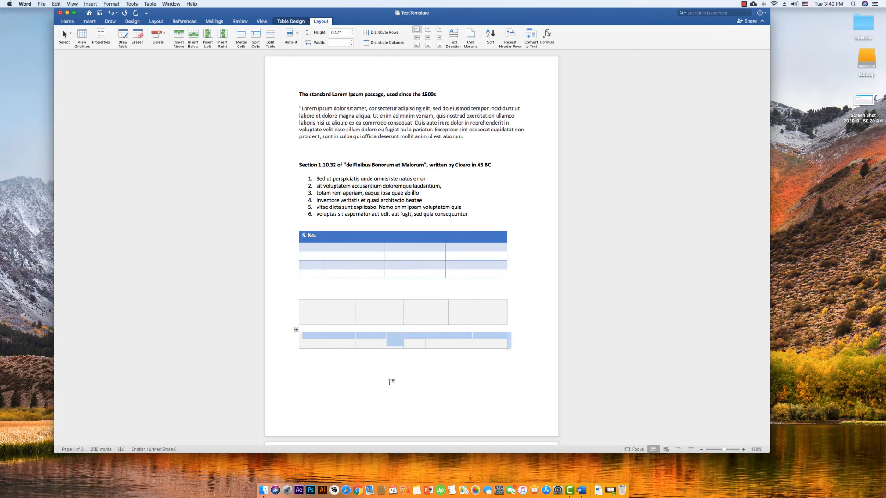
pyautogui.press('BackSpace')
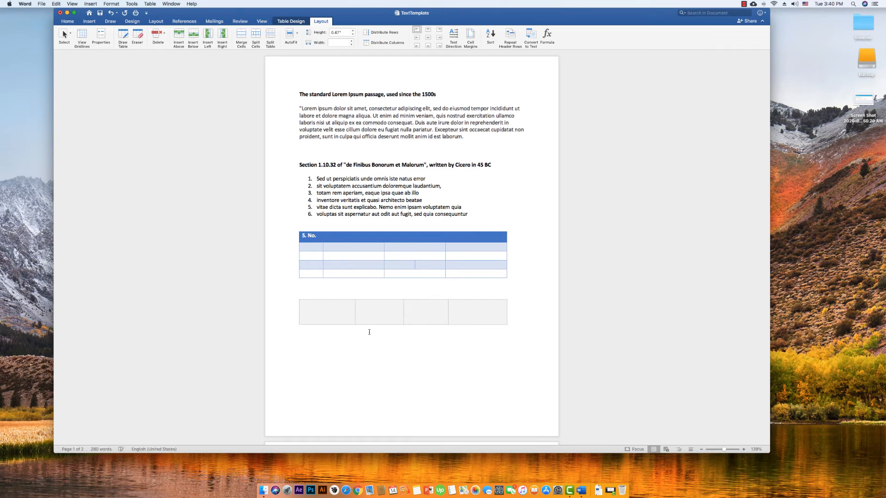
# - Merge the two middle cells of the remaining gray table into one cell
pyautogui.click(320, 317)
pyautogui.moveTo(390, 313); pyautogui.dragTo(406, 313)
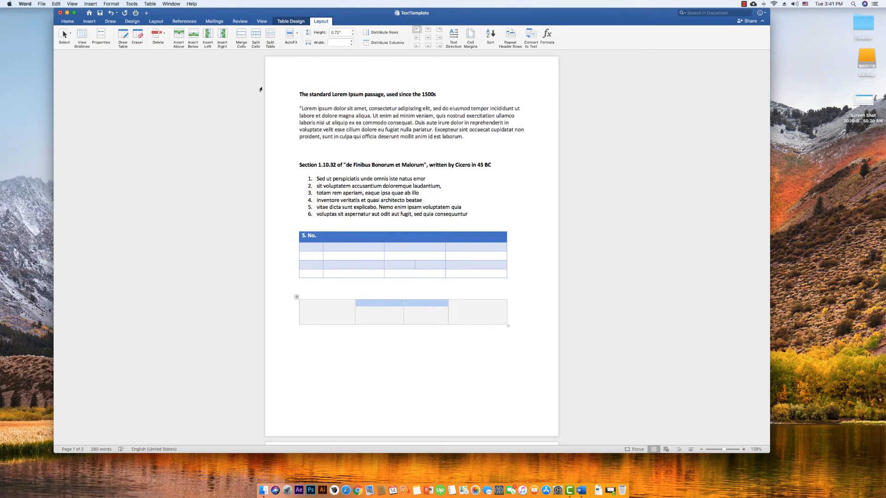
pyautogui.click(241, 36)
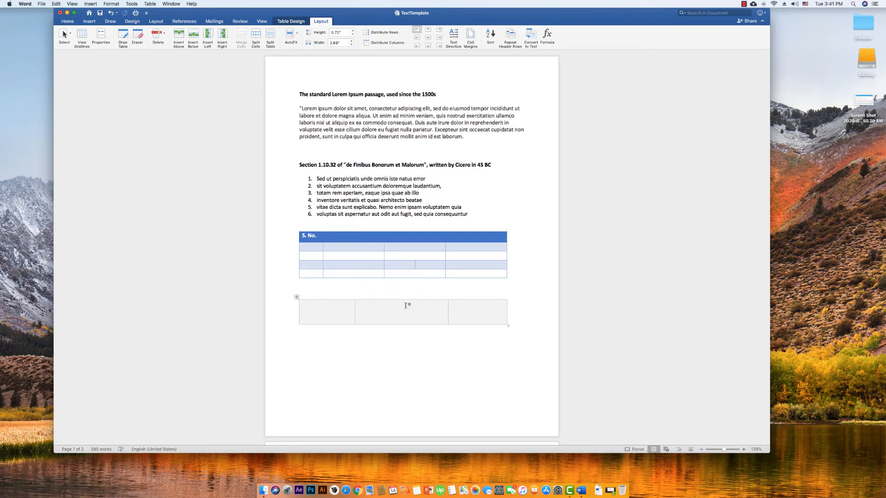
# - Merge the third-column cells in the last three rows of the S. No. table into one tall cell
pyautogui.moveTo(411, 255); pyautogui.dragTo(423, 265)
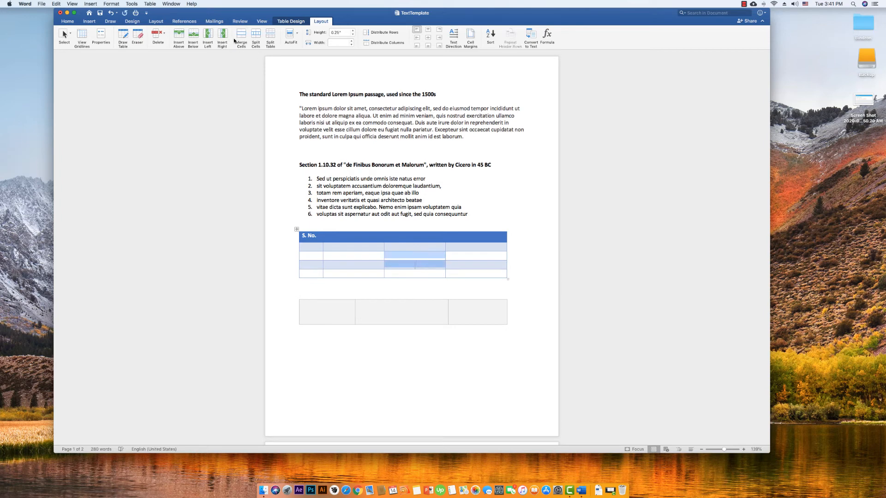
pyautogui.click(237, 37)
pyautogui.click(416, 292)
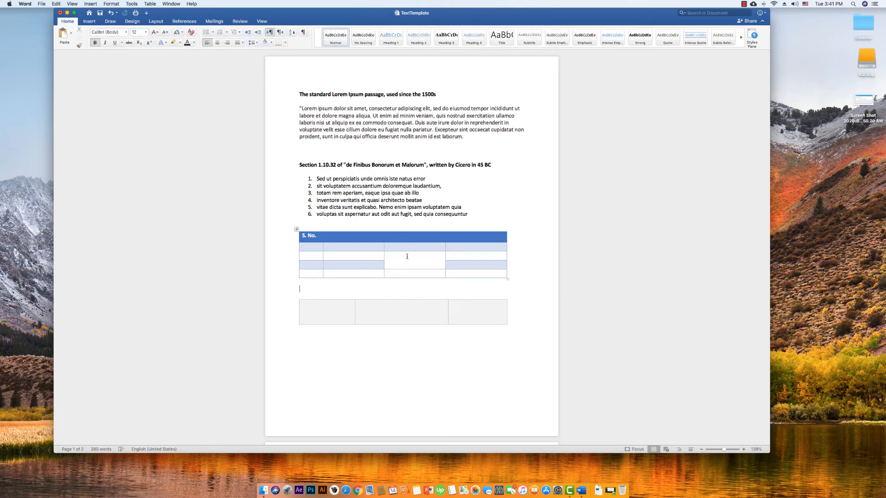
pyautogui.moveTo(417, 275); pyautogui.dragTo(420, 261)
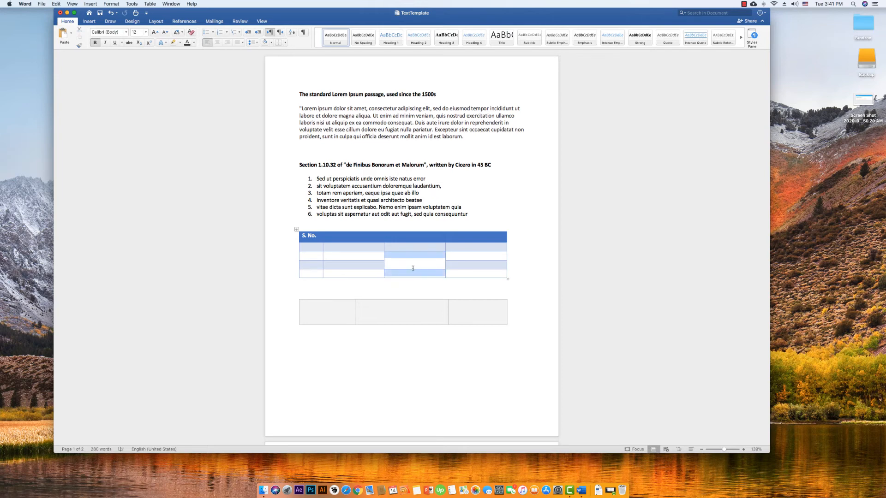
pyautogui.click(241, 35)
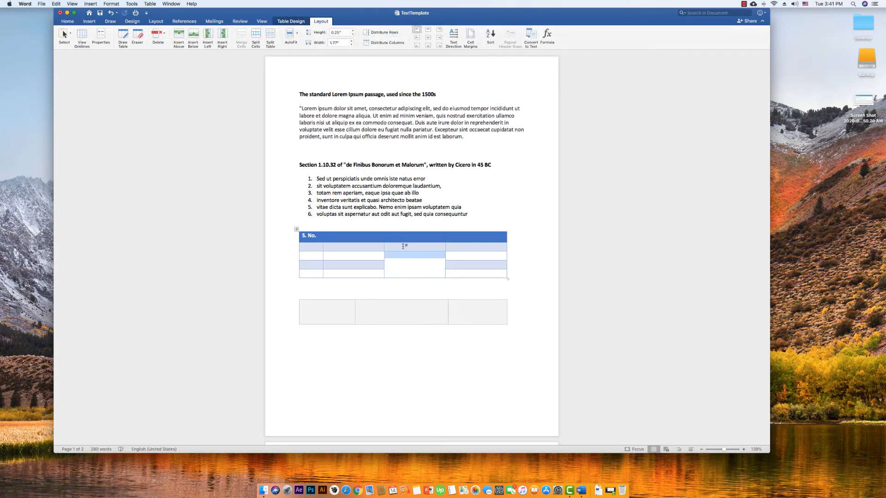
pyautogui.click(421, 271)
pyautogui.click(298, 35)
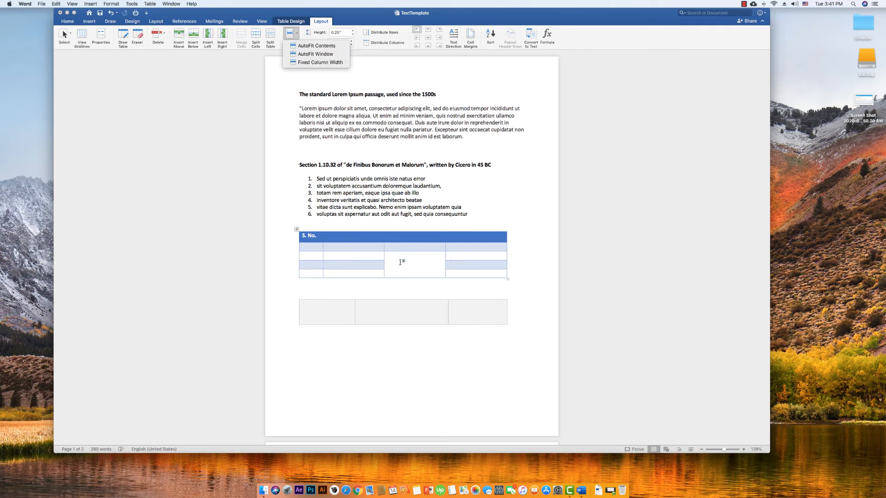
pyautogui.click(434, 259)
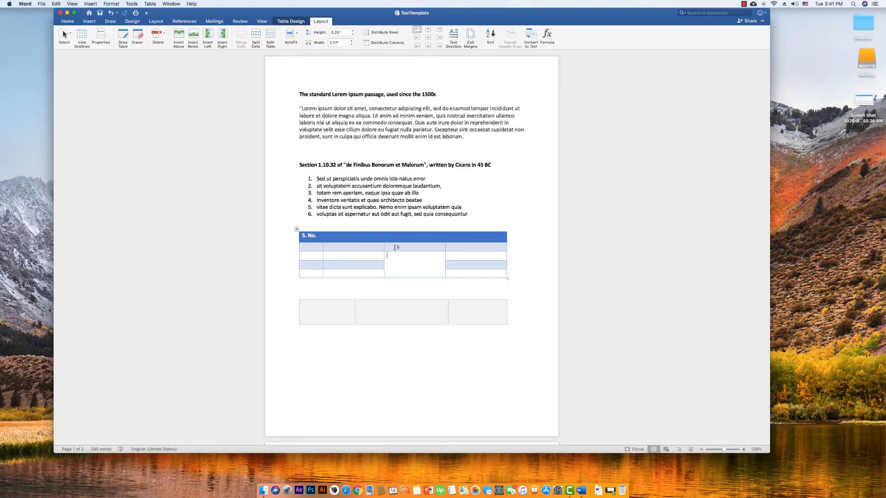
# - Set the merged cell in the S. No. table to a height of 0.3 inches and a width of 1.7 inches
pyautogui.click(354, 31)
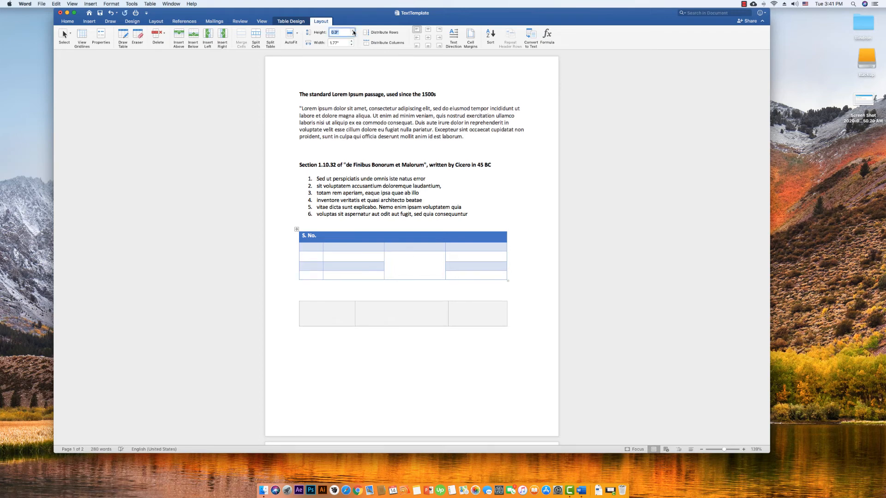
pyautogui.click(354, 31)
pyautogui.click(354, 34)
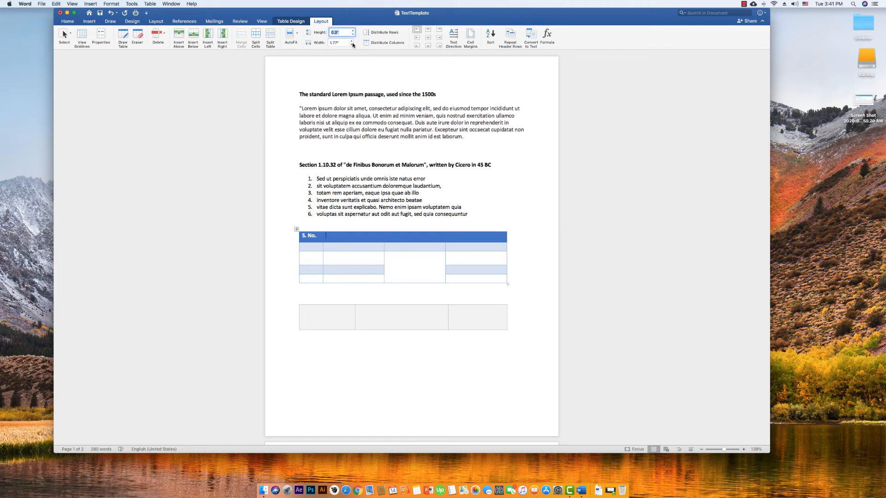
pyautogui.click(351, 41)
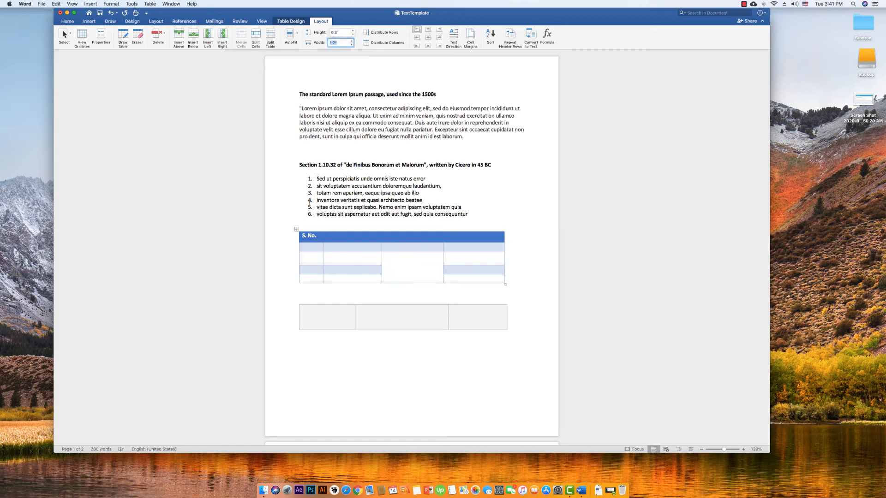
# - Reduce all row heights of the S. No. table to about 0.11 inches and widen the whole table slightly
pyautogui.click(297, 229)
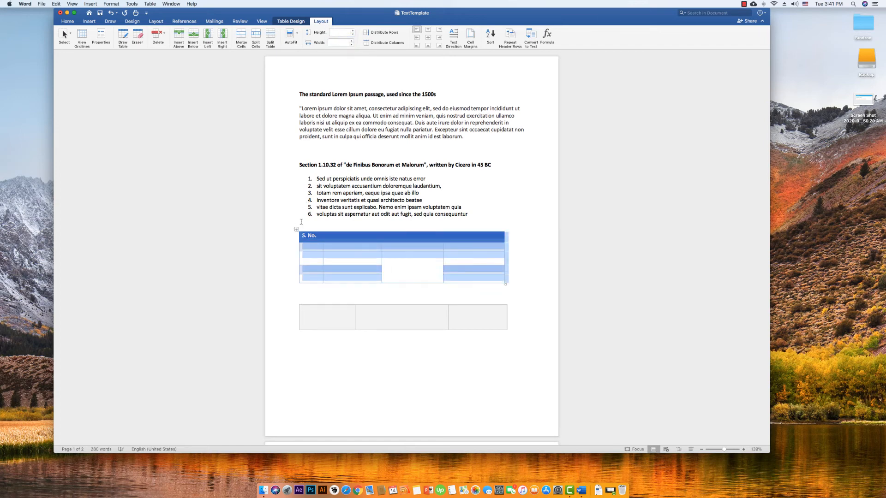
pyautogui.click(352, 29)
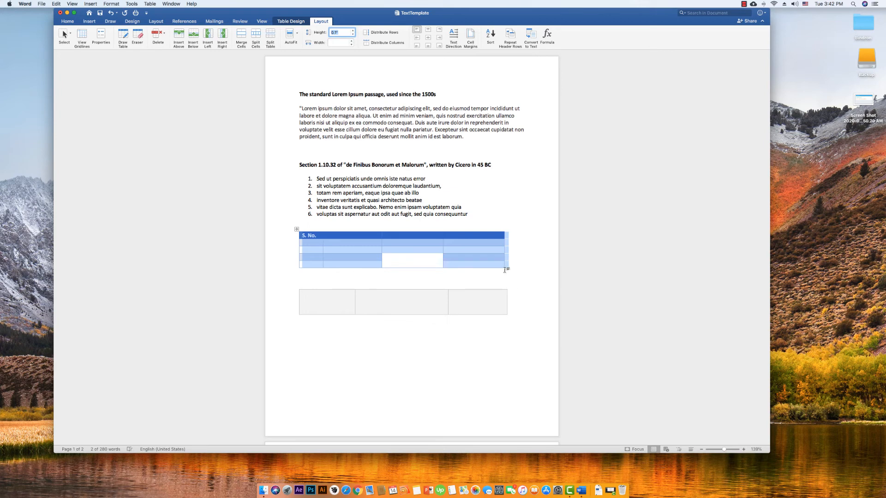
pyautogui.moveTo(504, 269); pyautogui.dragTo(519, 270)
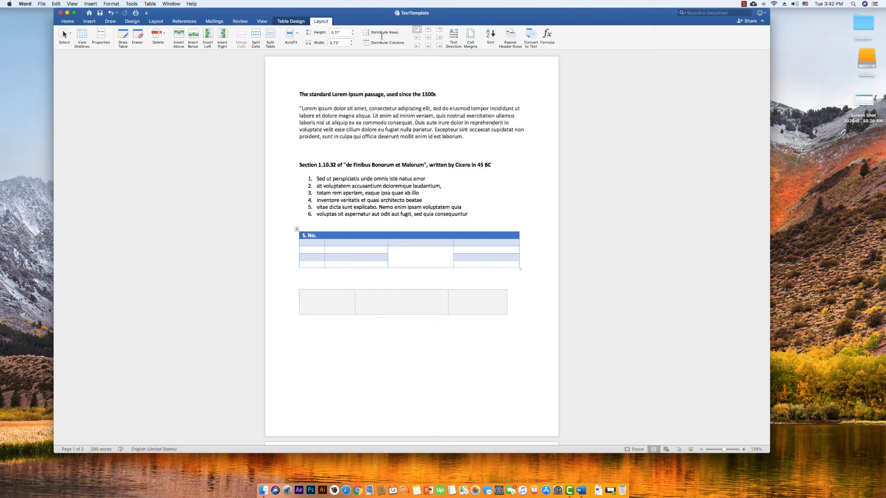
# - Distribute the three columns of the gray table evenly
pyautogui.moveTo(412, 258); pyautogui.dragTo(460, 265)
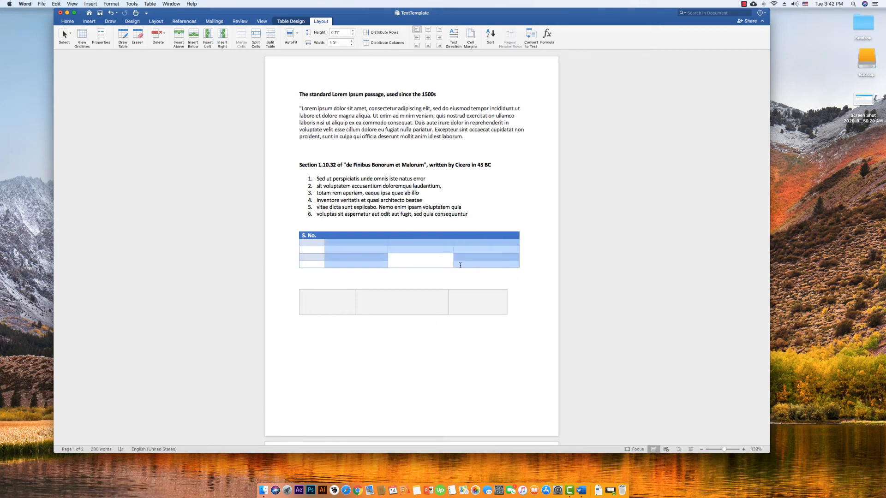
pyautogui.moveTo(454, 306); pyautogui.dragTo(338, 306)
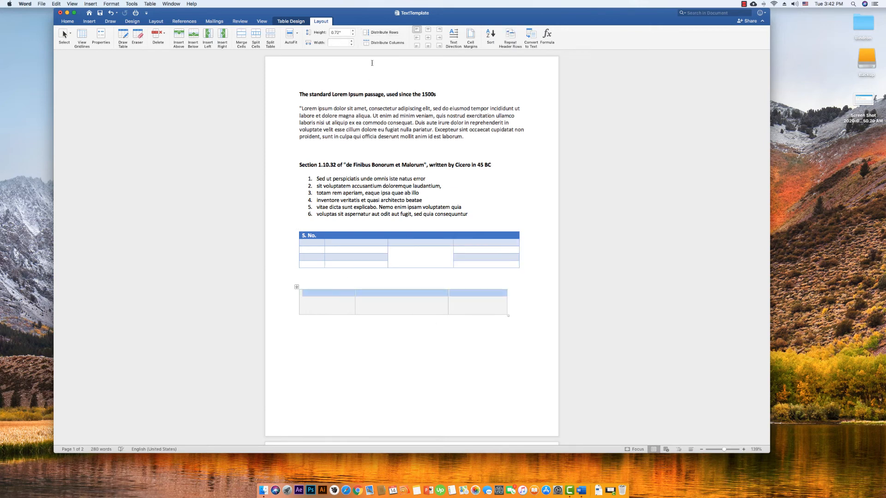
pyautogui.click(366, 42)
# - Make the third row of the S. No. table taller, then distribute its last three rows evenly
pyautogui.moveTo(344, 254); pyautogui.dragTo(345, 264)
pyautogui.click(346, 275)
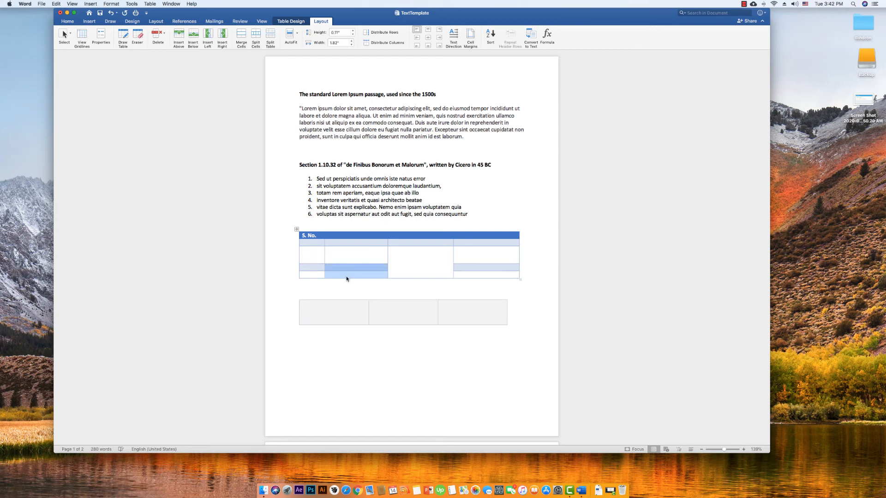
pyautogui.click(463, 274)
pyautogui.moveTo(463, 275); pyautogui.dragTo(317, 259)
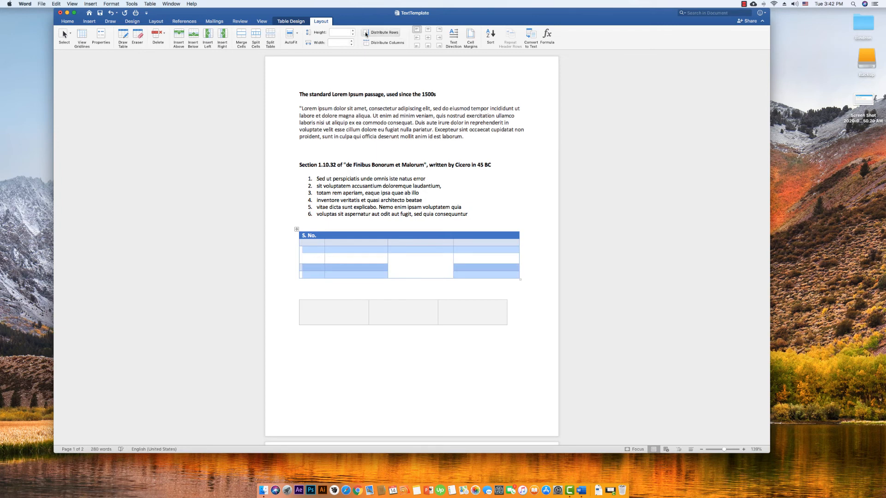
pyautogui.click(381, 32)
# - Enter "Help" and "Others" in the first two cells of the fourth row and "online" in the tall merged cell
pyautogui.click(427, 276)
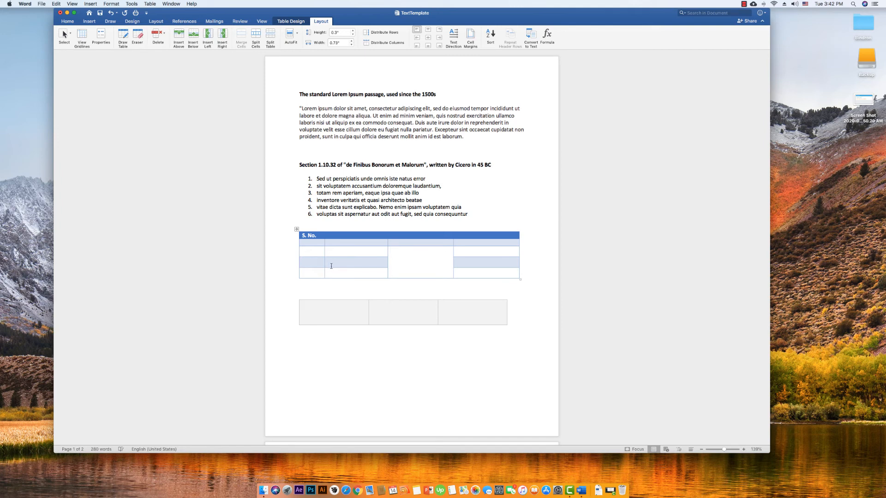
pyautogui.write('Help Others')
pyautogui.press('Tab')
pyautogui.write('onlin')
# - Make "online" bold and center it horizontally and vertically in the merged cell
pyautogui.moveTo(406, 249); pyautogui.dragTo(391, 250)
pyautogui.press('super+b')
pyautogui.press('super+e')
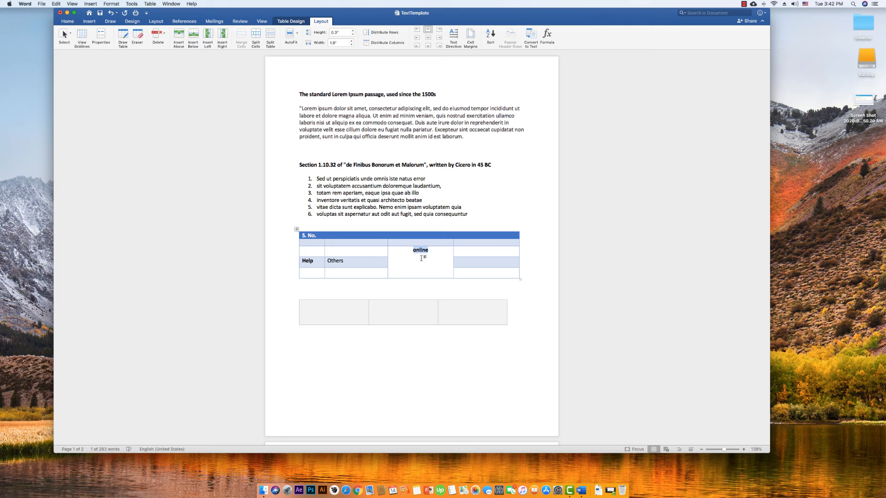
pyautogui.click(428, 38)
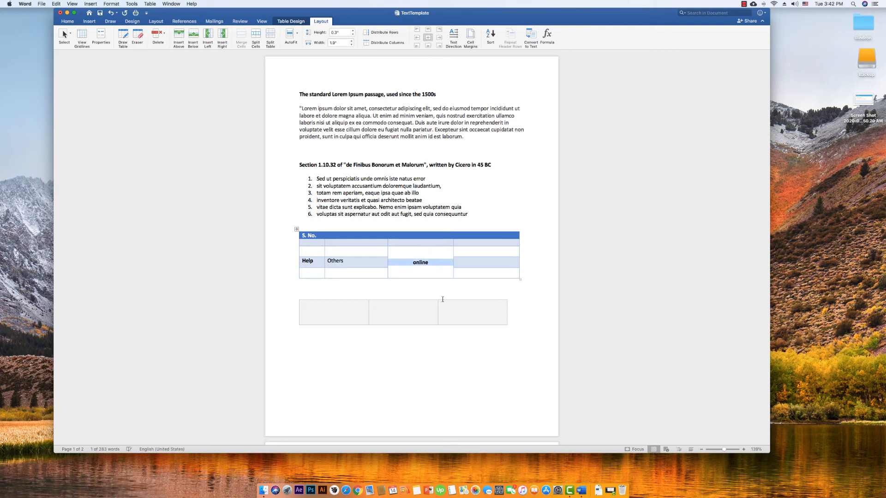
pyautogui.click(426, 264)
pyautogui.rightClick(426, 264)
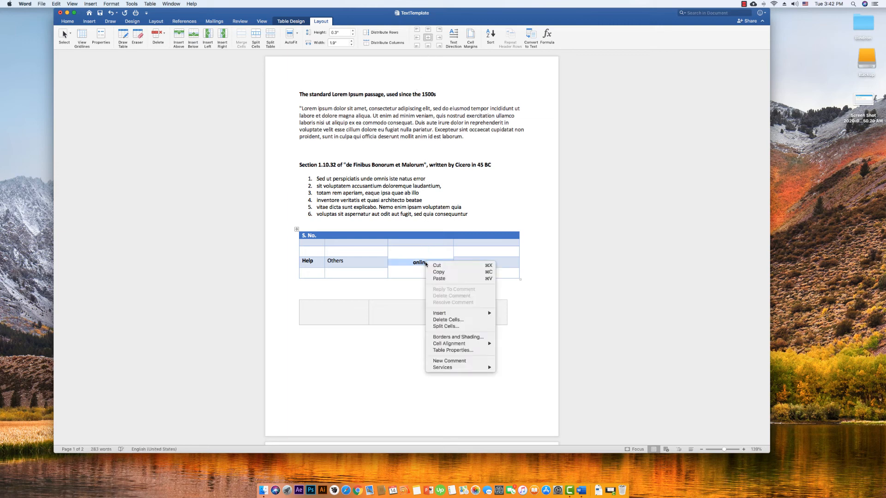
pyautogui.moveTo(467, 347)
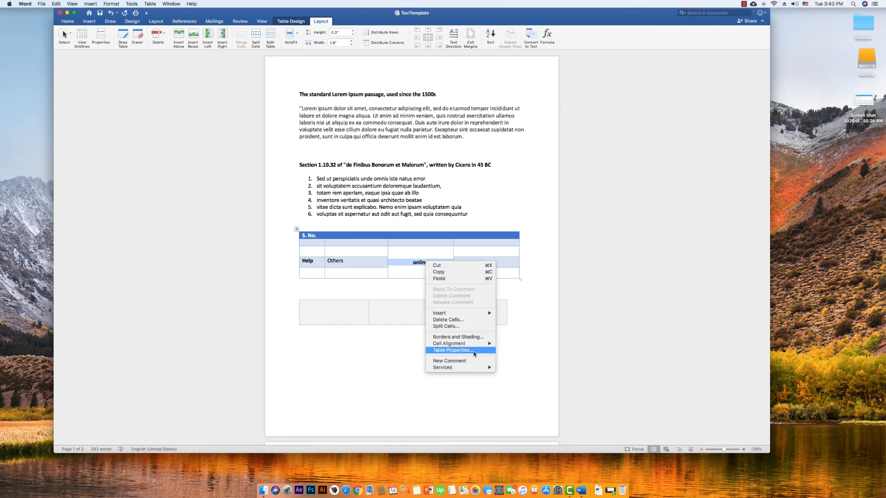
pyautogui.click(471, 351)
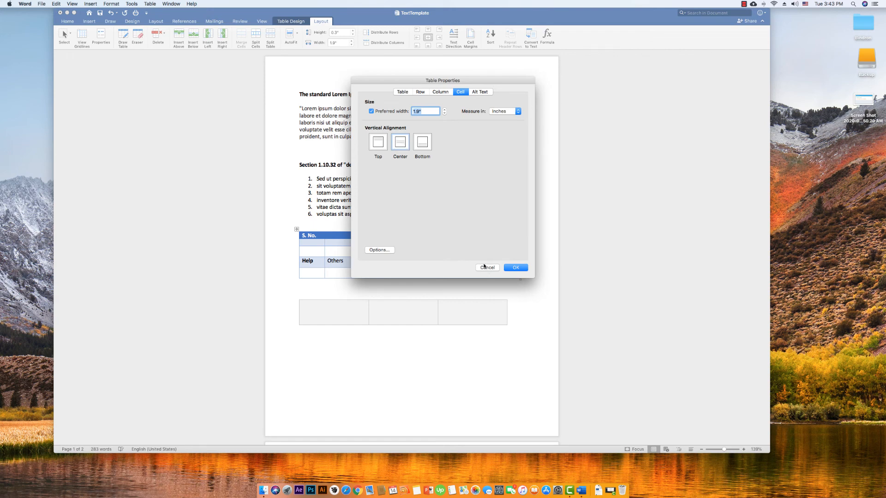
pyautogui.click(487, 267)
# - Set the cell alignment of the "online" cell to Align Center Left
pyautogui.rightClick(419, 263)
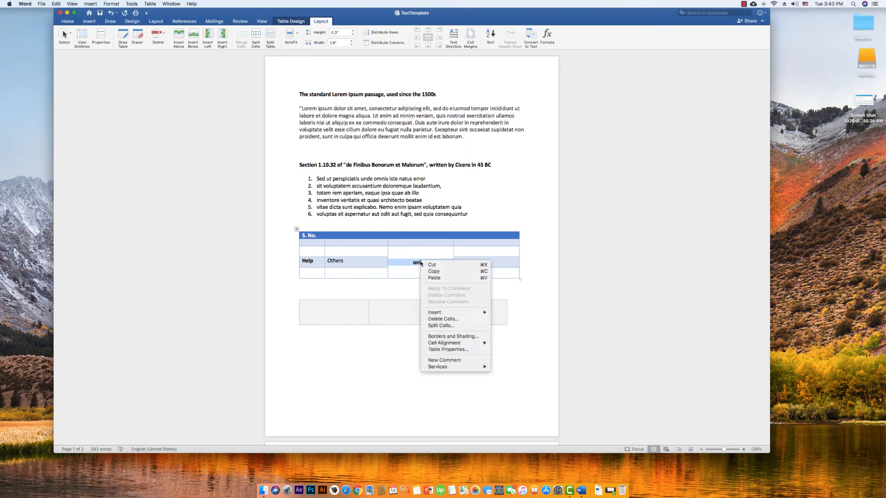
pyautogui.moveTo(472, 344)
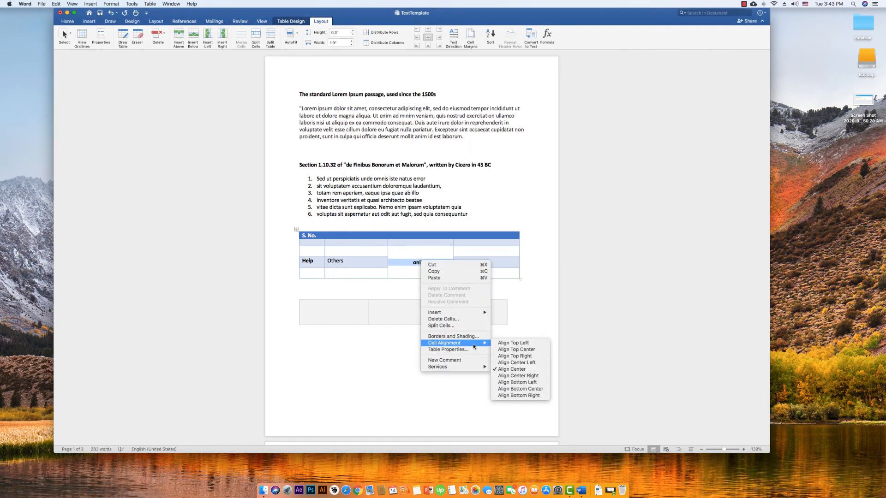
pyautogui.click(507, 364)
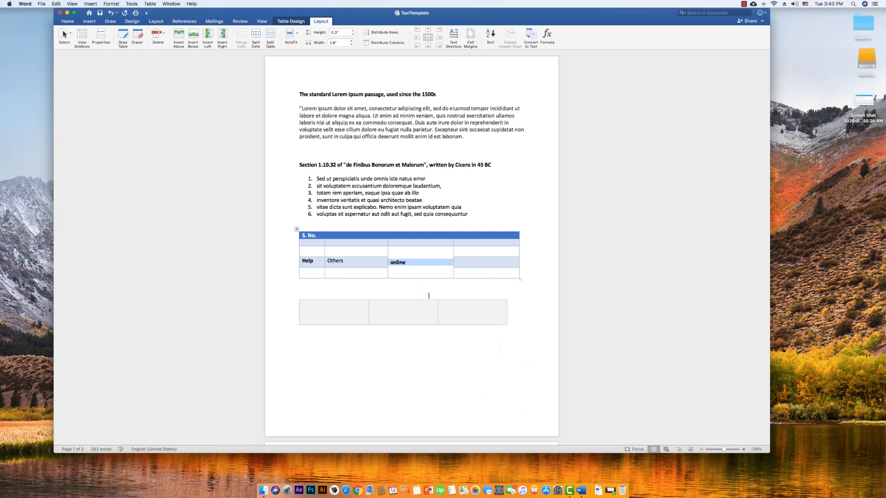
# - Try the bottom, left and top alignments on the "online" cell, finishing with Align Center
pyautogui.click(427, 37)
pyautogui.click(439, 46)
pyautogui.click(427, 46)
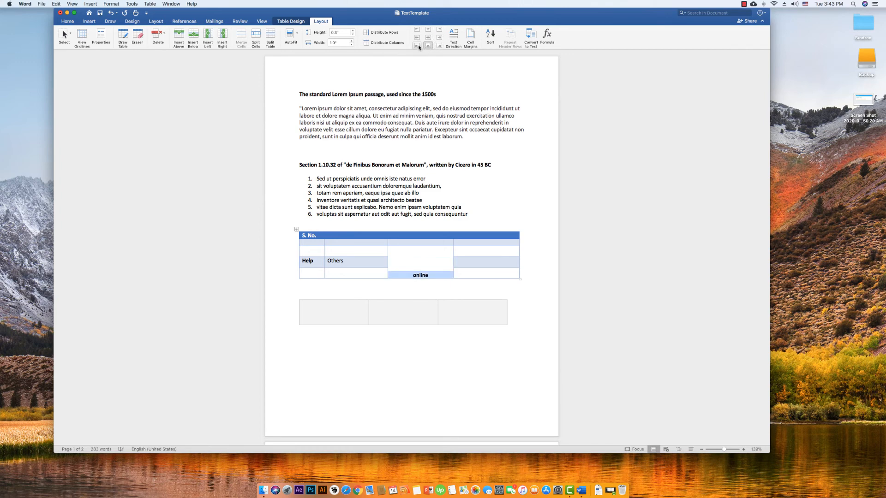
pyautogui.click(416, 46)
pyautogui.click(417, 37)
pyautogui.click(416, 30)
pyautogui.click(428, 30)
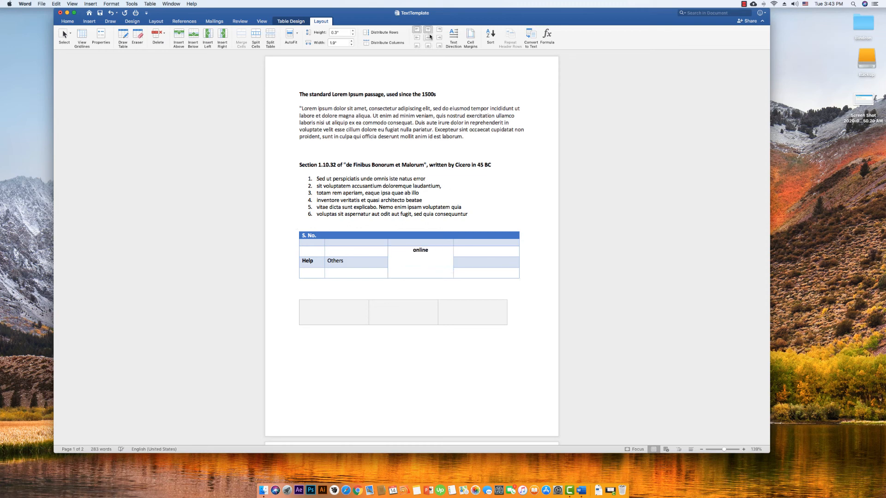
pyautogui.click(428, 37)
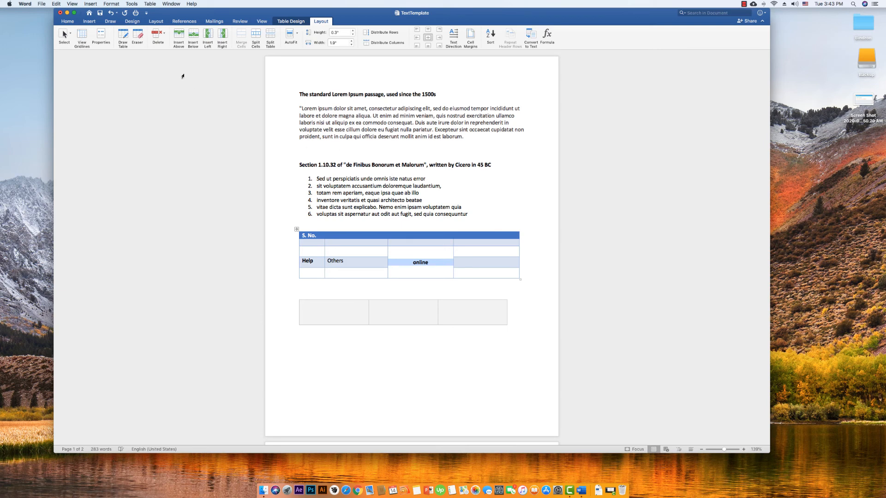
pyautogui.click(164, 35)
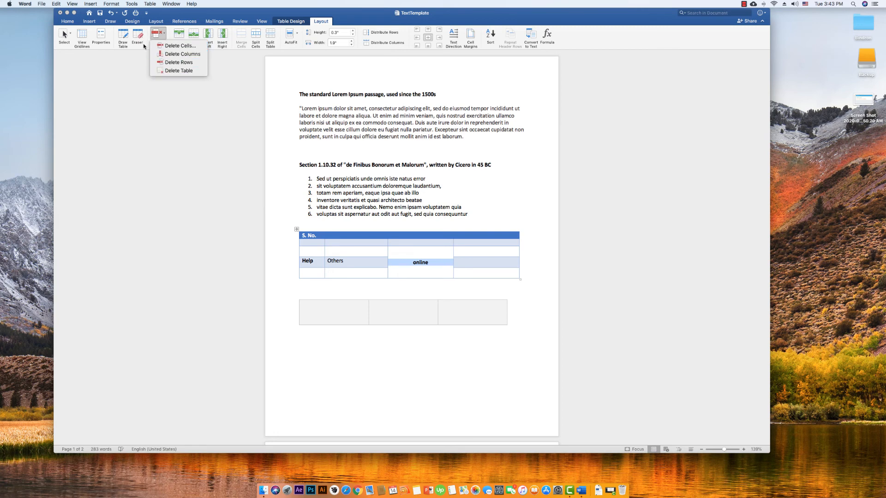
pyautogui.click(143, 47)
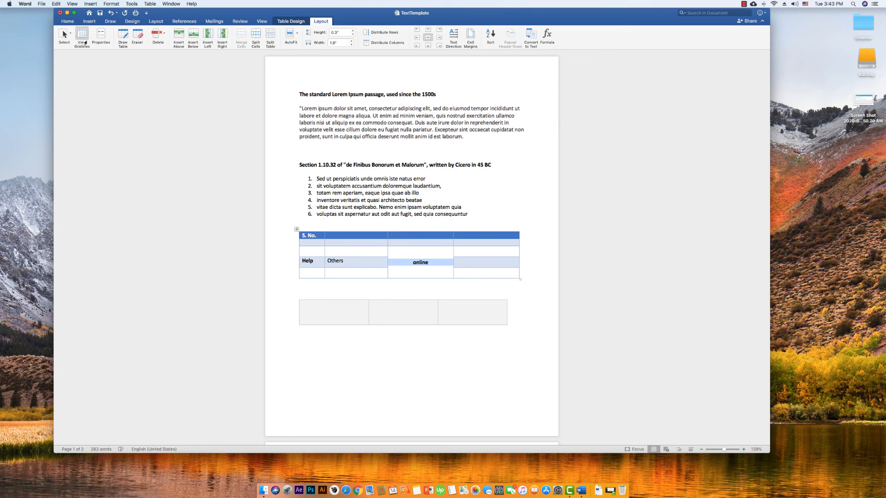
# - Toggle the table gridlines and select cells in both tables to compare how their borders display
pyautogui.click(400, 232)
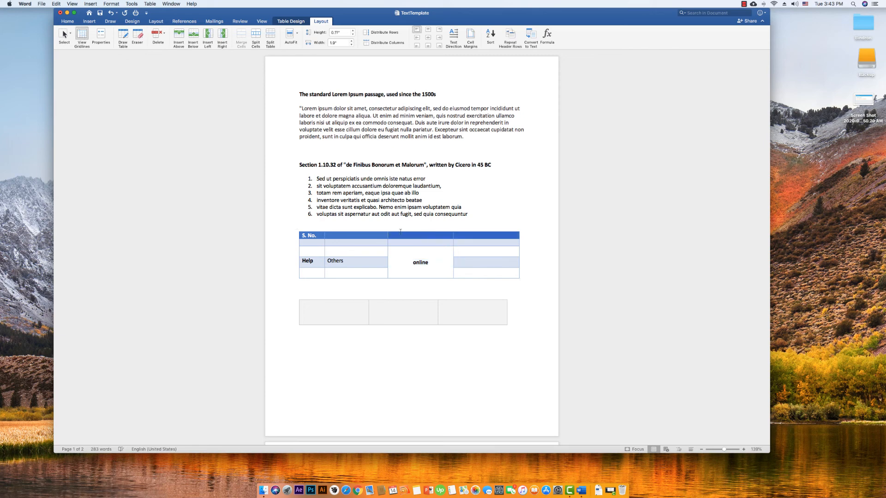
pyautogui.moveTo(400, 232); pyautogui.dragTo(366, 238)
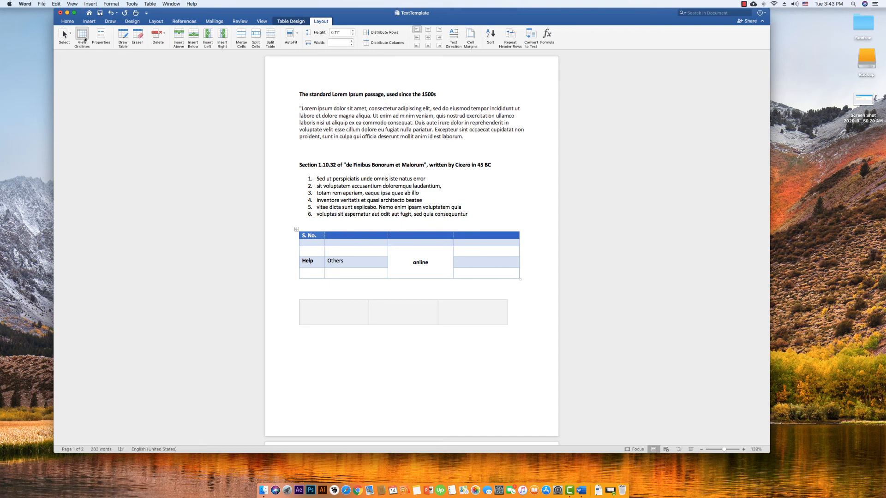
pyautogui.click(83, 36)
pyautogui.moveTo(449, 315); pyautogui.dragTo(367, 313)
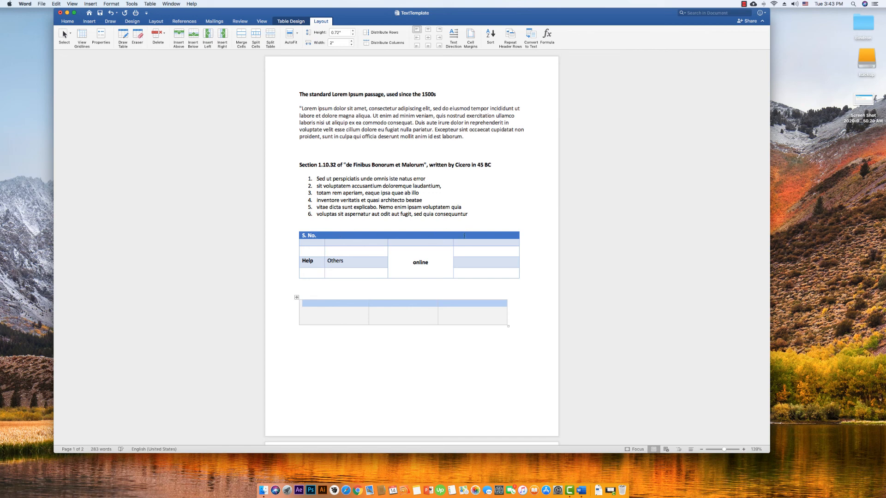
pyautogui.moveTo(477, 261)
pyautogui.mouseDown()
pyautogui.moveTo(485, 276)
pyautogui.moveTo(476, 249)
pyautogui.mouseUp()
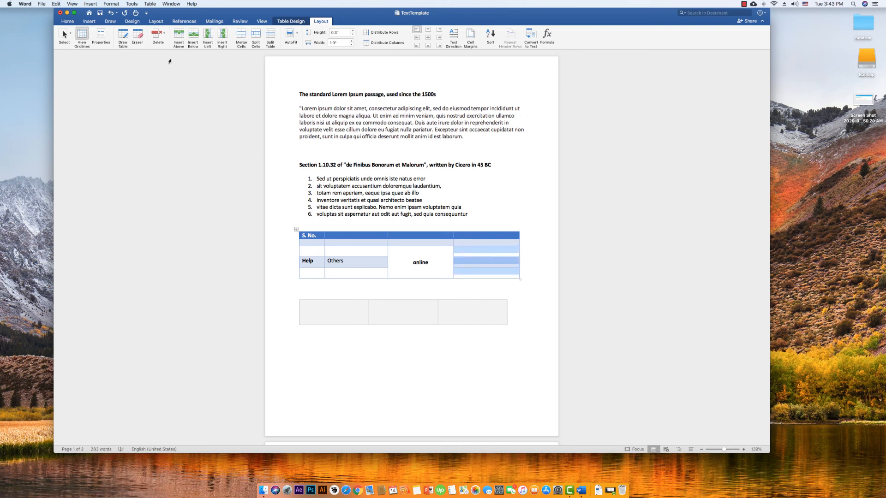
pyautogui.click(432, 266)
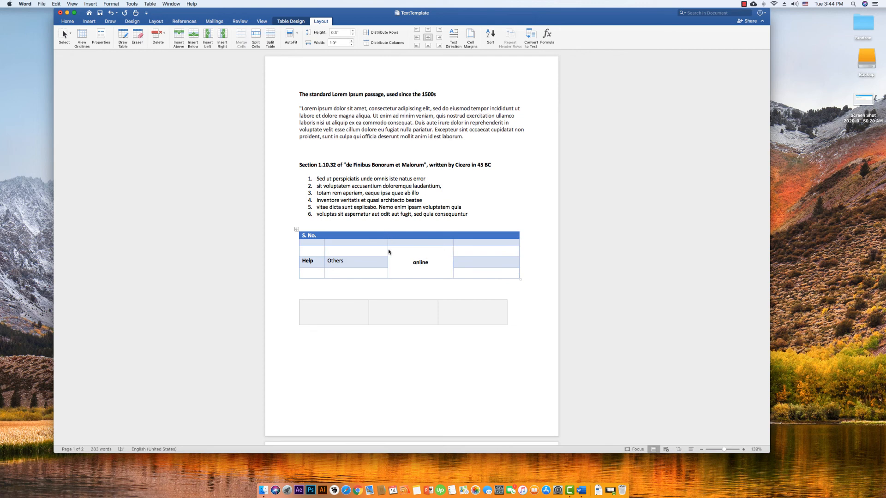
# - Narrow the "Others" column of the upper table to about 1.78" and toggle the table gridlines
pyautogui.moveTo(387, 249)
pyautogui.mouseDown()
pyautogui.moveTo(442, 250)
pyautogui.moveTo(385, 250)
pyautogui.mouseUp()
pyautogui.click(385, 249)
pyautogui.click(82, 36)
# - Move both inner column borders of the lower table to line up with the edges of the "online" column above
pyautogui.moveTo(323, 316); pyautogui.dragTo(458, 316)
pyautogui.click(459, 315)
pyautogui.moveTo(436, 312)
pyautogui.mouseDown()
pyautogui.moveTo(416, 312)
pyautogui.moveTo(453, 317)
pyautogui.mouseUp()
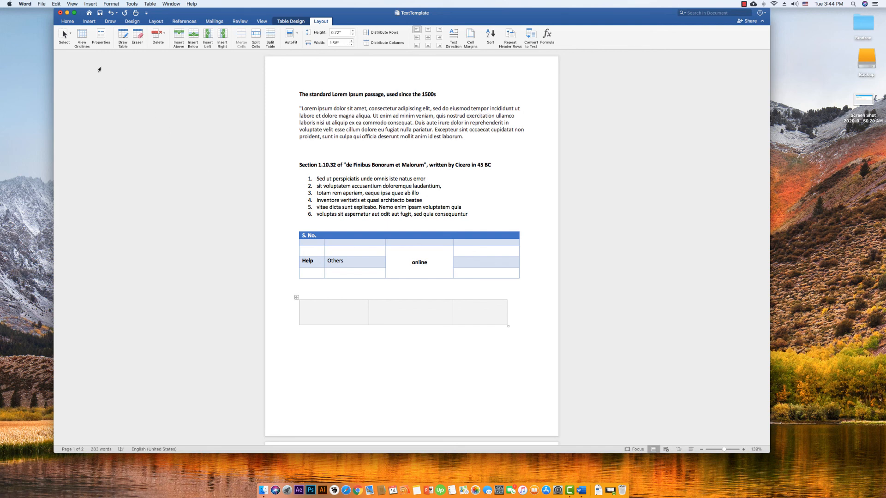
pyautogui.click(81, 34)
pyautogui.moveTo(368, 304); pyautogui.dragTo(386, 304)
# - Select the whole lower table and its row, and select the third row of the upper table with Select Row
pyautogui.click(69, 32)
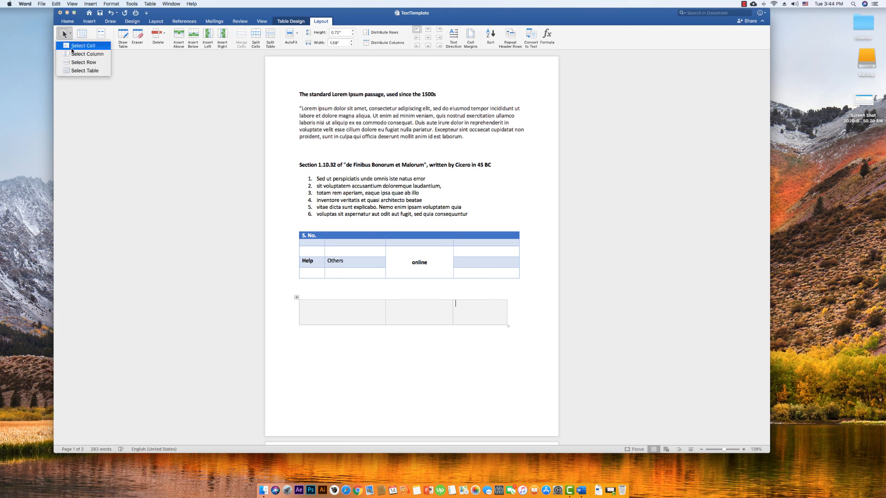
pyautogui.click(84, 70)
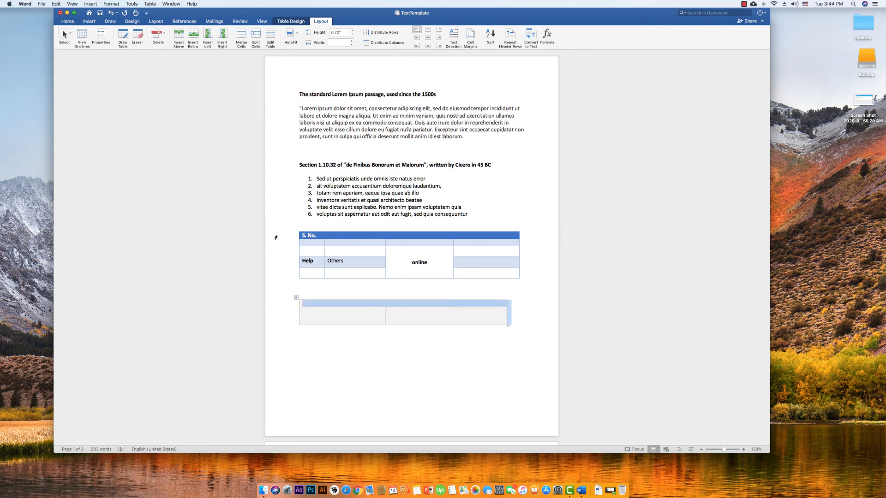
pyautogui.click(64, 35)
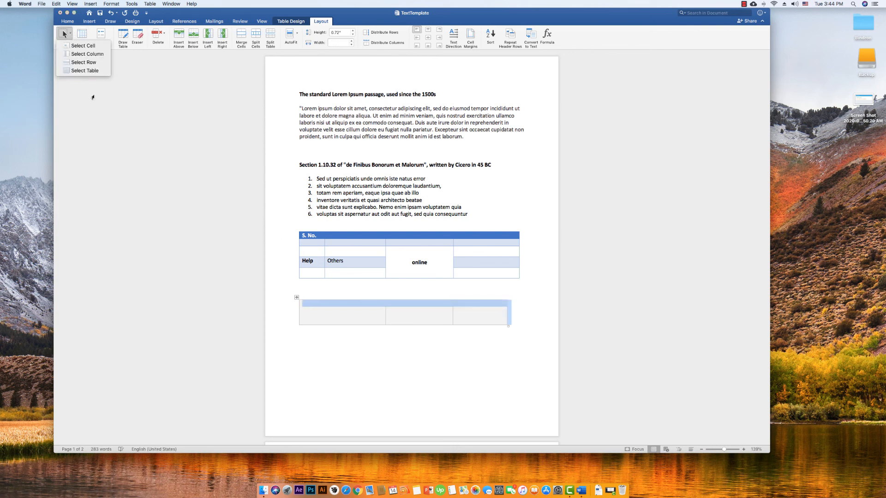
pyautogui.click(84, 63)
pyautogui.click(354, 250)
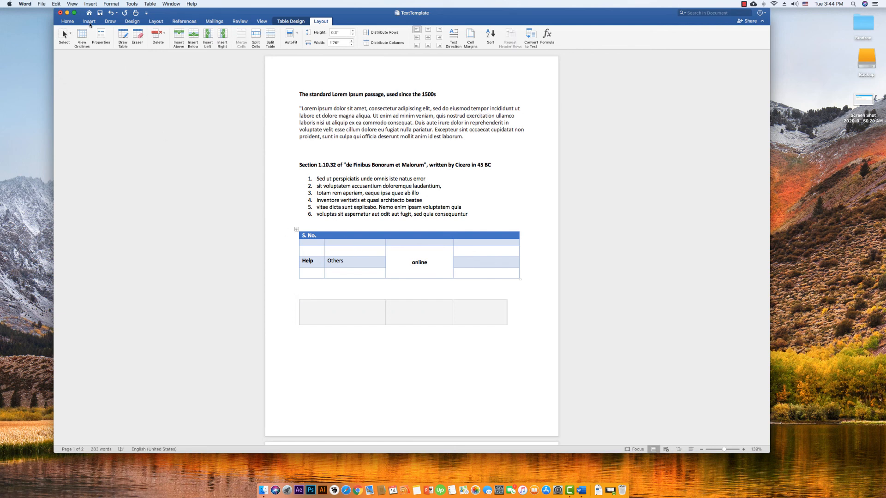
pyautogui.click(65, 35)
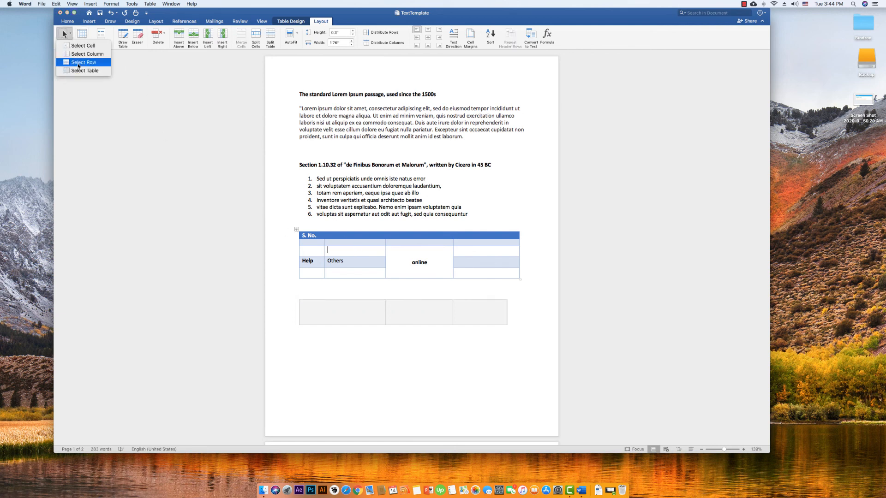
pyautogui.click(78, 62)
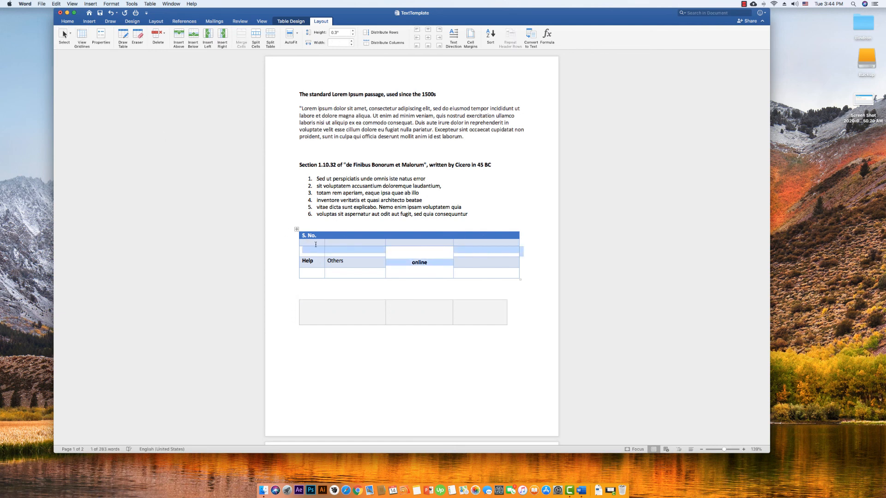
# - Select the fourth, third and second rows of the upper table in turn directly from the page margin
pyautogui.click(336, 248)
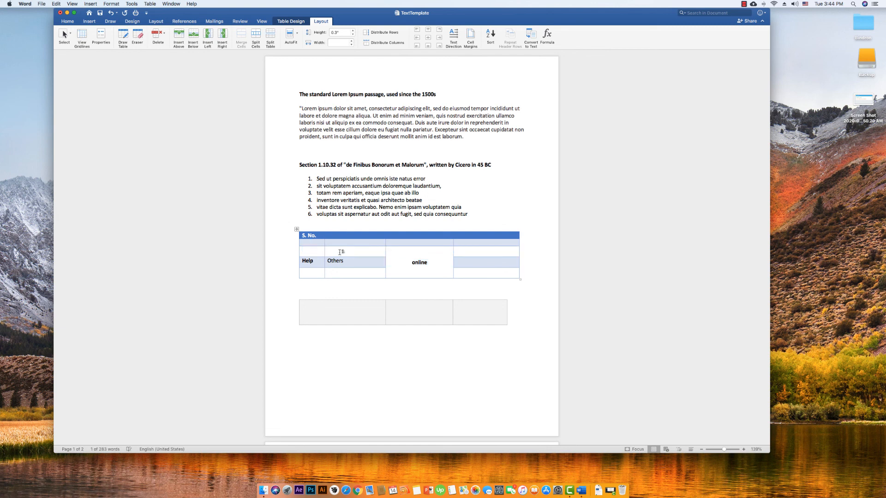
pyautogui.click(291, 263)
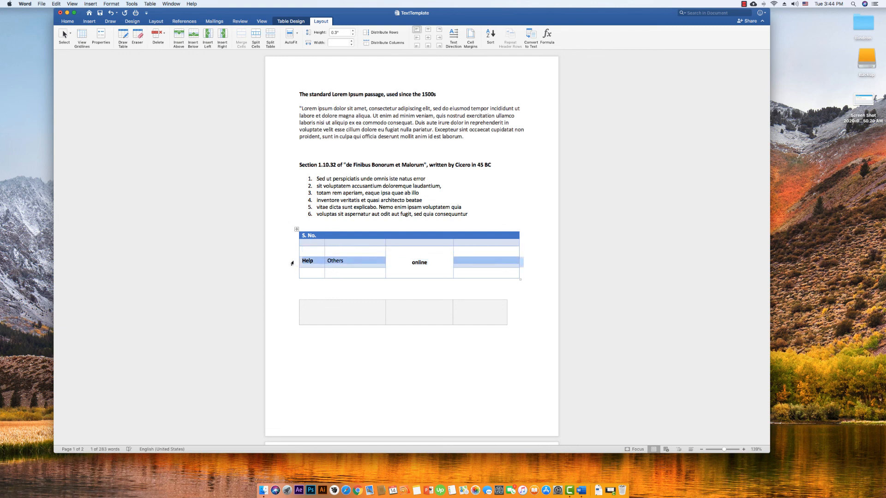
pyautogui.click(292, 251)
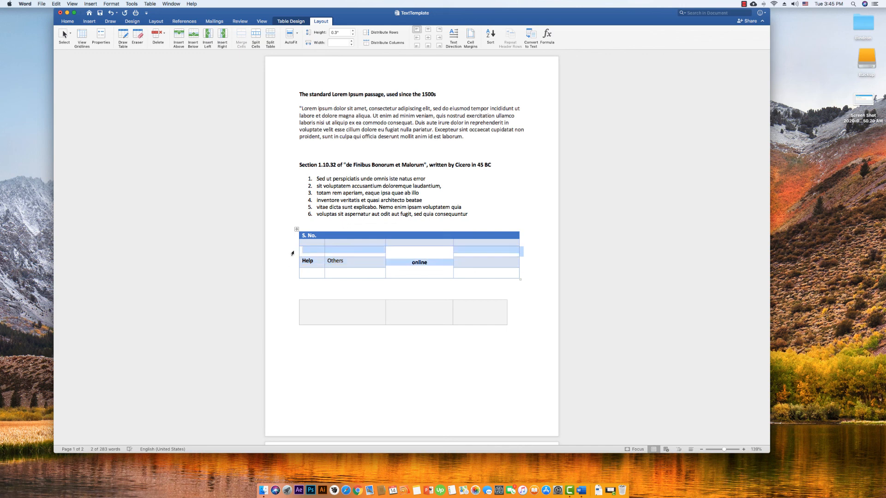
pyautogui.click(294, 243)
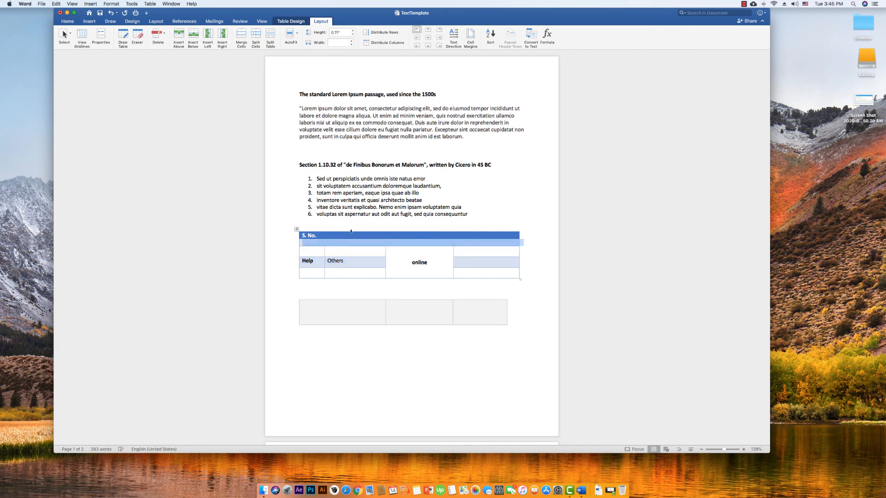
# - Try column selection in the upper table, select the last column's cells below the header, and place the cursor in list item 6
pyautogui.moveTo(353, 228)
pyautogui.mouseDown()
pyautogui.moveTo(359, 273)
pyautogui.moveTo(360, 236)
pyautogui.mouseUp()
pyautogui.moveTo(468, 273); pyautogui.dragTo(474, 239)
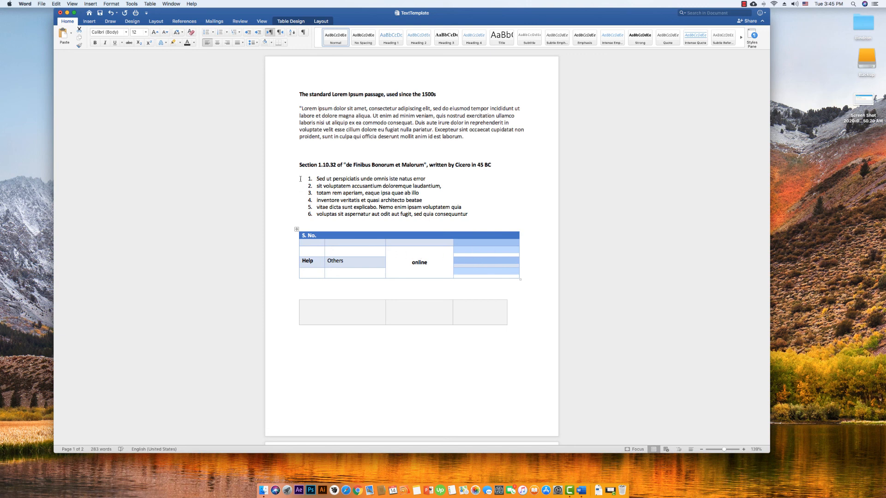
pyautogui.click(384, 214)
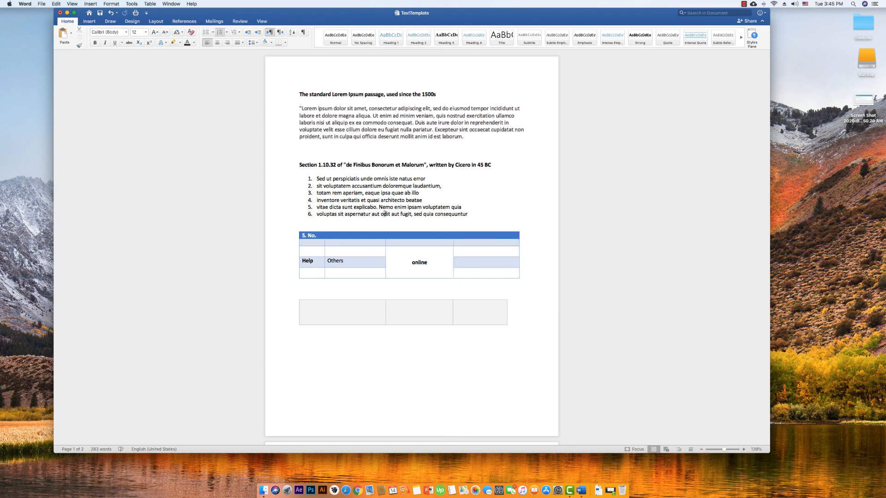